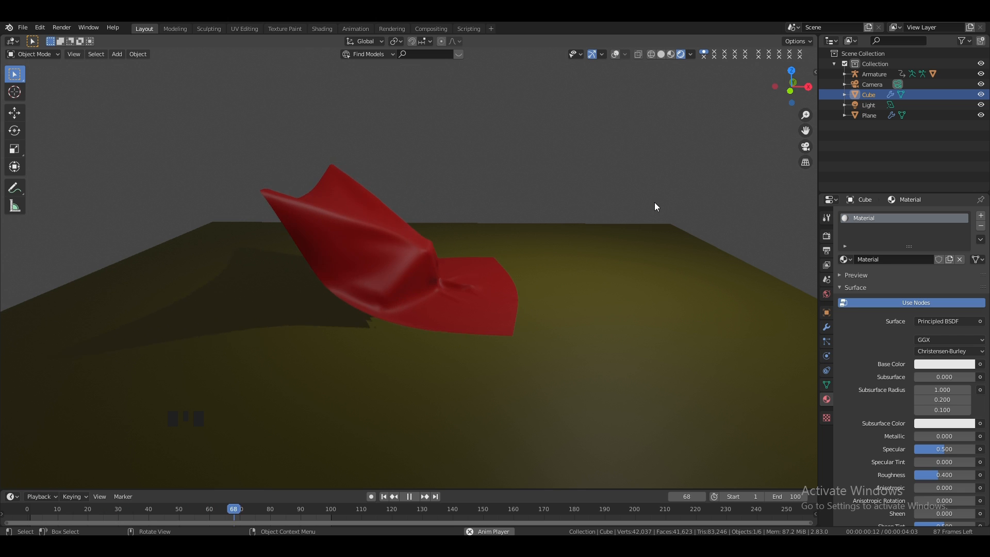
pyautogui.press('KP_Add')
pyautogui.press('KP_Add')
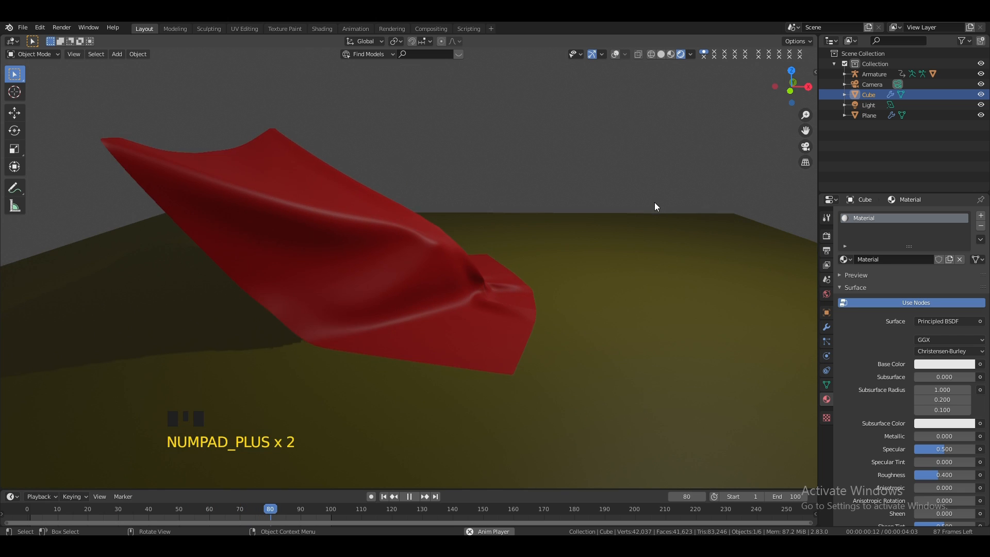
pyautogui.moveTo(789, 91); pyautogui.dragTo(780, 94)
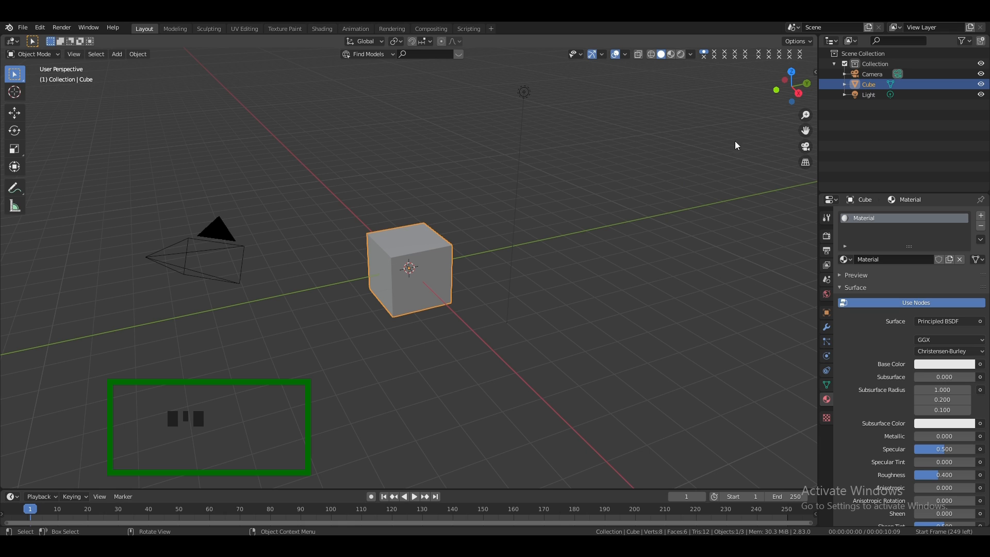
# Add a mesh plane at the cube's base and scale it up into a wide ground surface
pyautogui.click(719, 152)
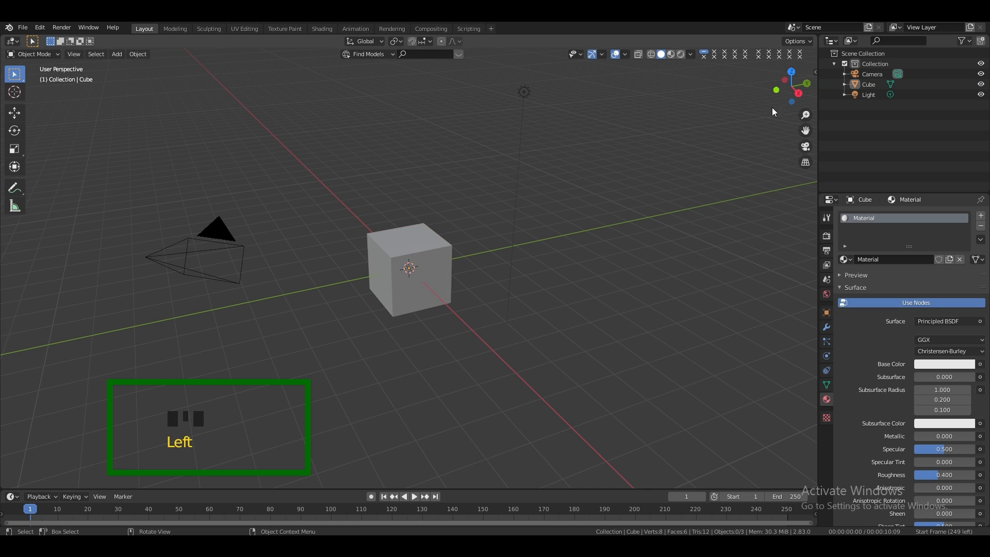
pyautogui.moveTo(785, 93); pyautogui.dragTo(781, 98)
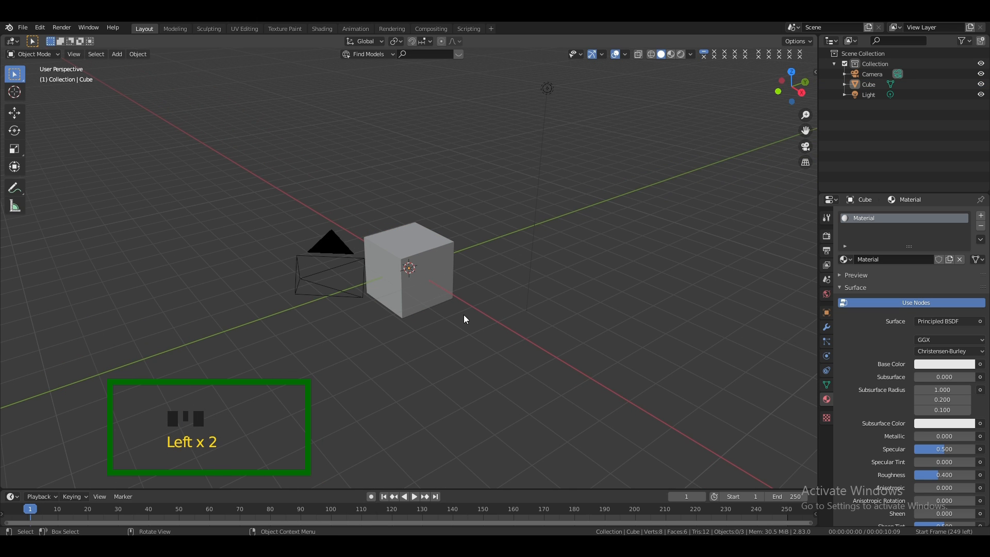
pyautogui.hotkey('shift', 'a')
pyautogui.moveTo(463, 315)
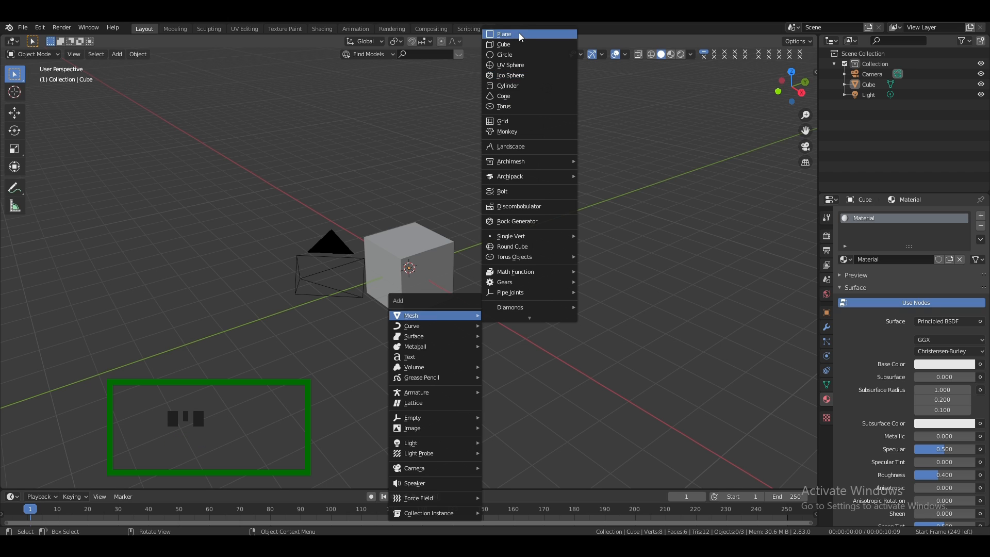
pyautogui.click(518, 33)
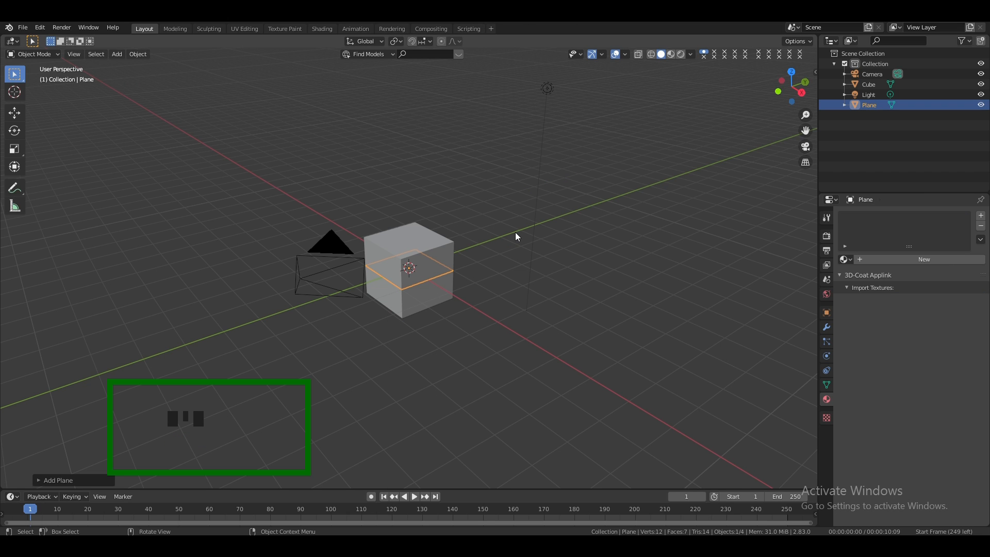
pyautogui.press('g')
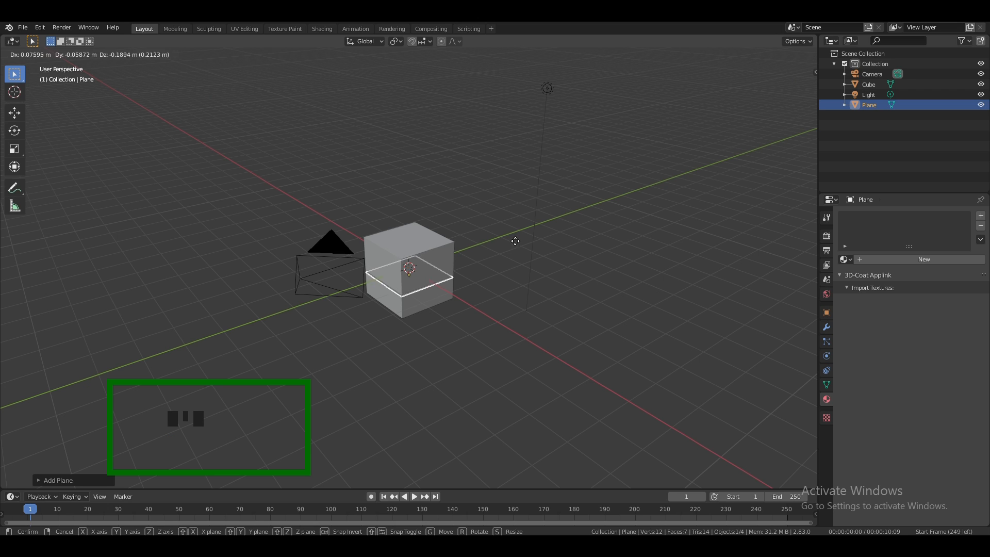
pyautogui.click(515, 267)
pyautogui.press('s')
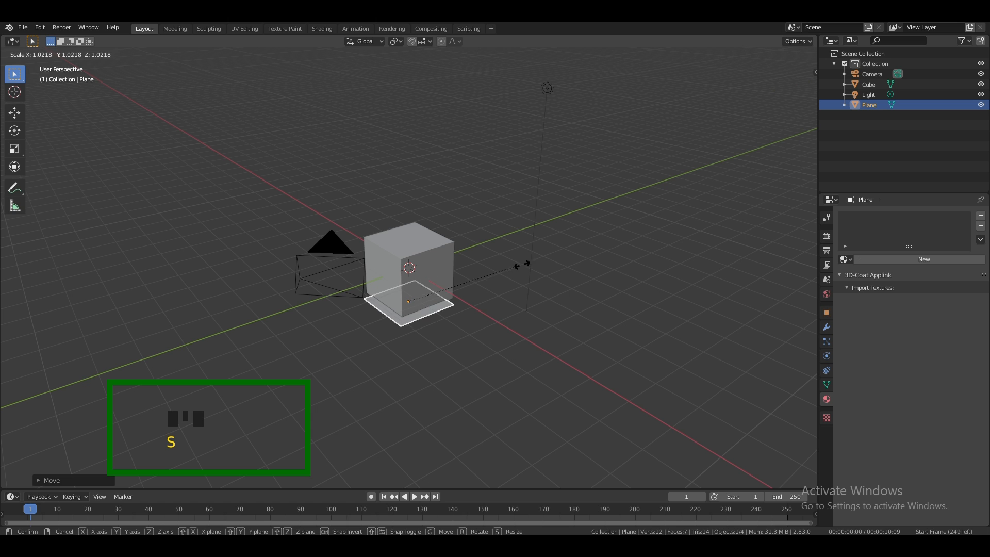
pyautogui.click(645, 351)
# Enable Collision physics on the large ground plane
pyautogui.moveTo(792, 86); pyautogui.dragTo(691, 119)
pyautogui.click(419, 248)
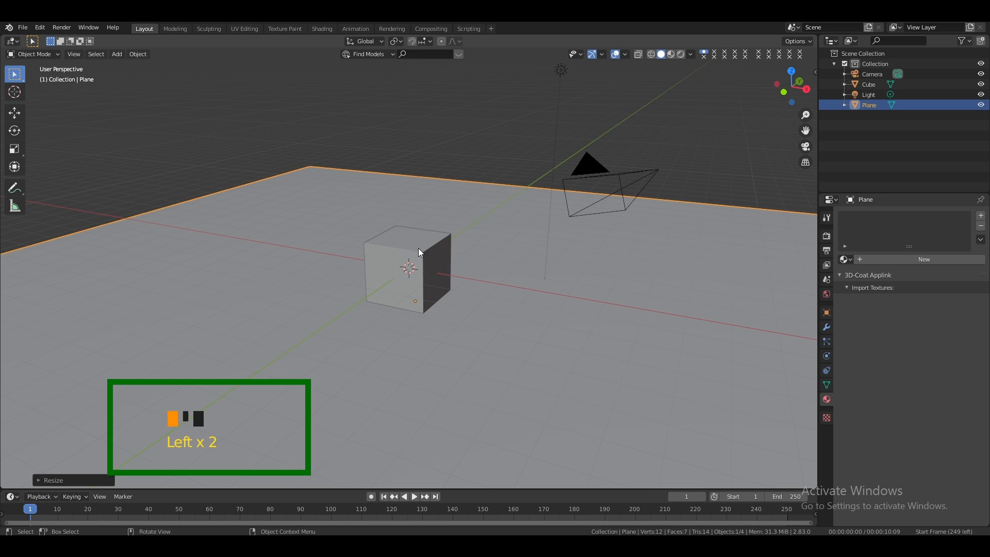
pyautogui.click(441, 242)
pyautogui.click(421, 239)
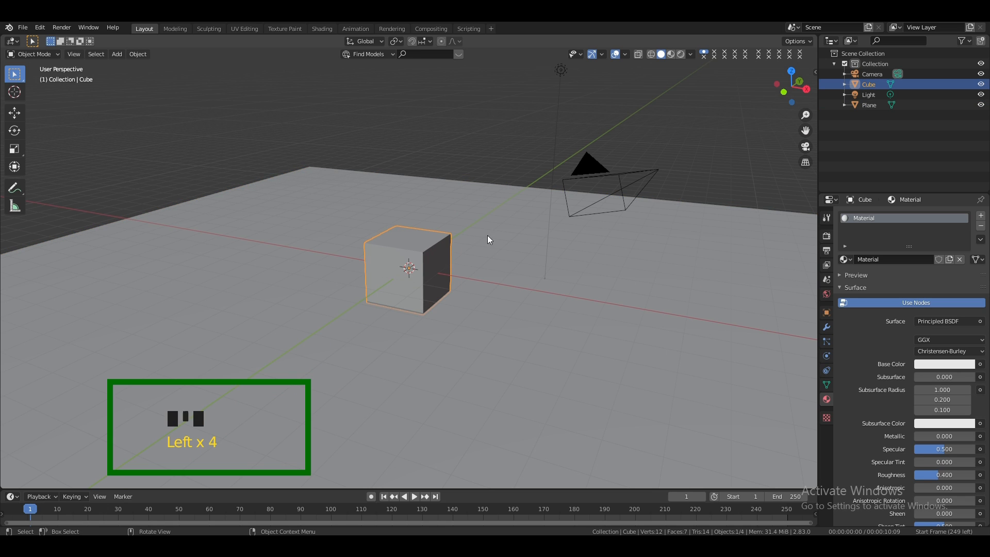
pyautogui.click(500, 236)
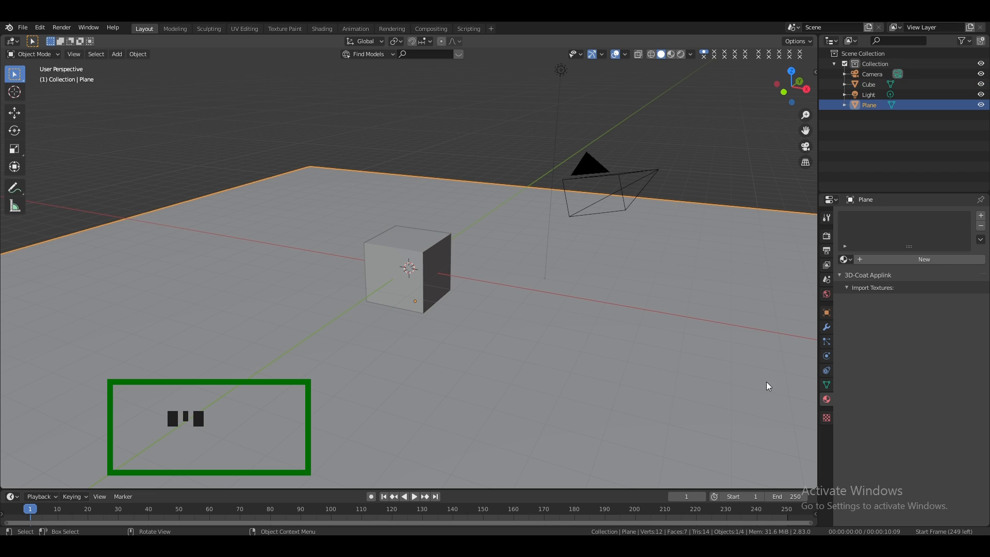
pyautogui.click(826, 357)
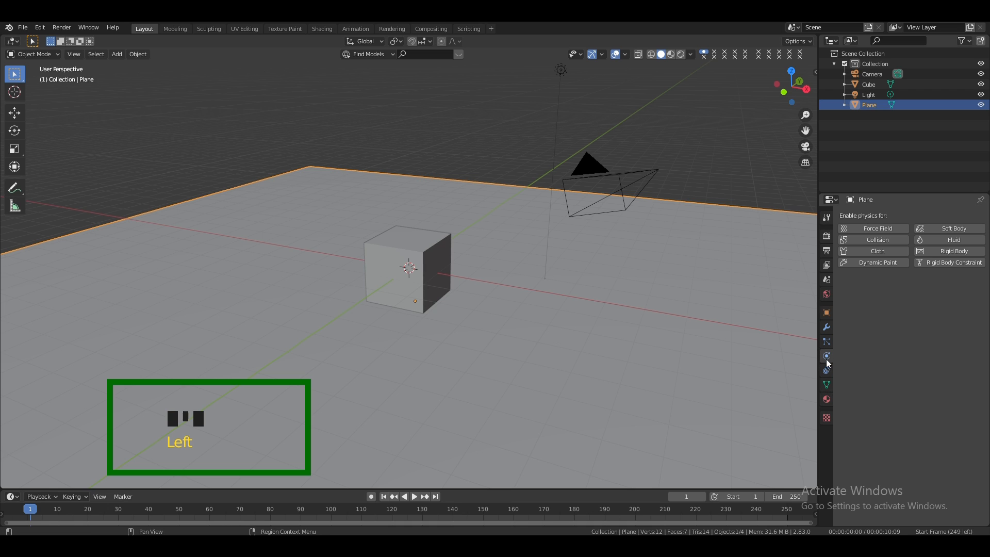
pyautogui.click(883, 241)
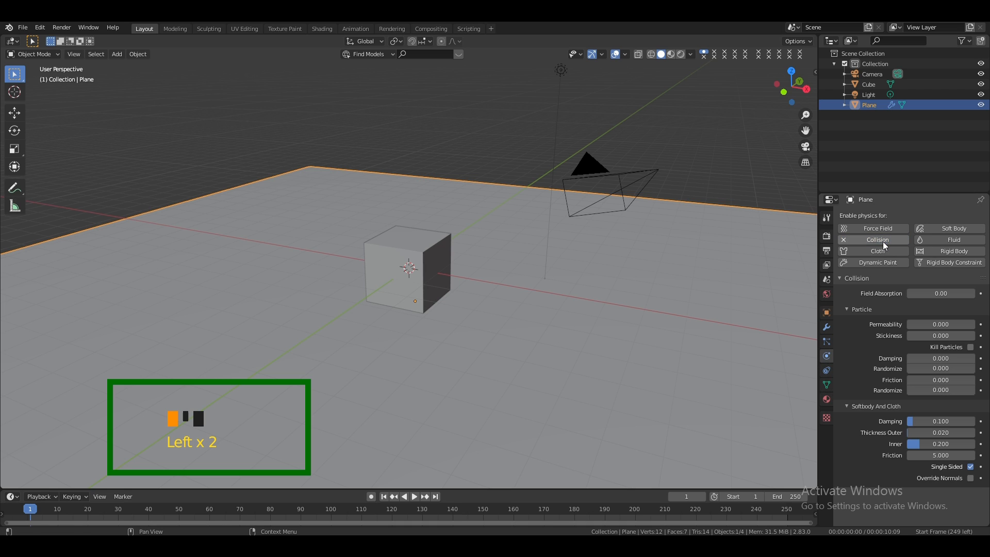
# Enable Collision physics on the cube and deselect it
pyautogui.click(417, 249)
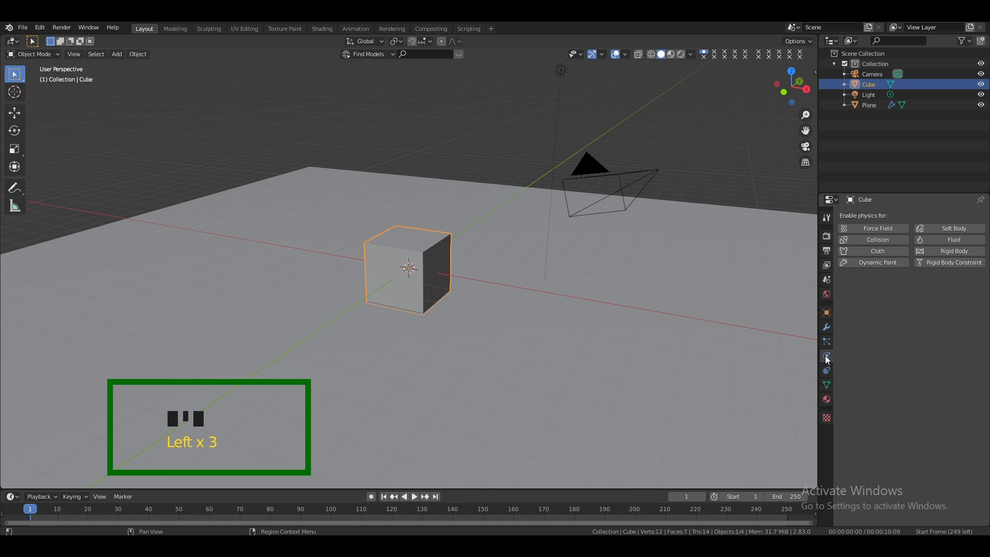
pyautogui.click(871, 240)
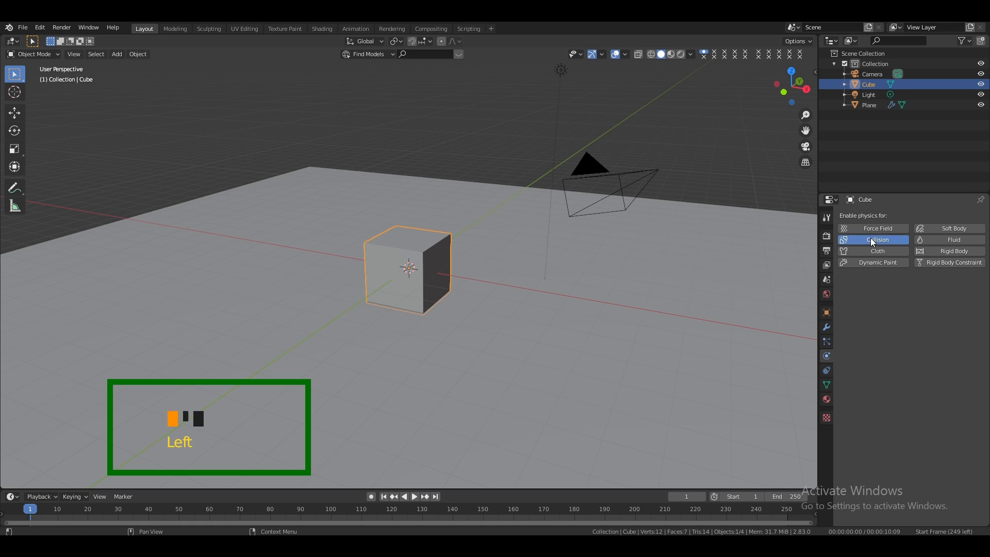
pyautogui.click(441, 141)
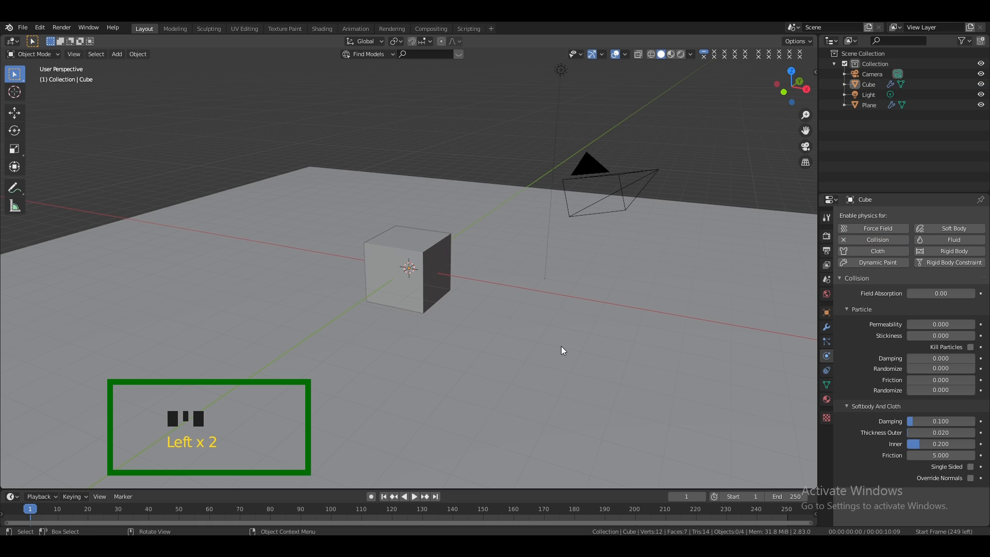
# Add a second plane raised along Z above the cube, and scale it up to several times the cube's width
pyautogui.press('KP_Subtract')
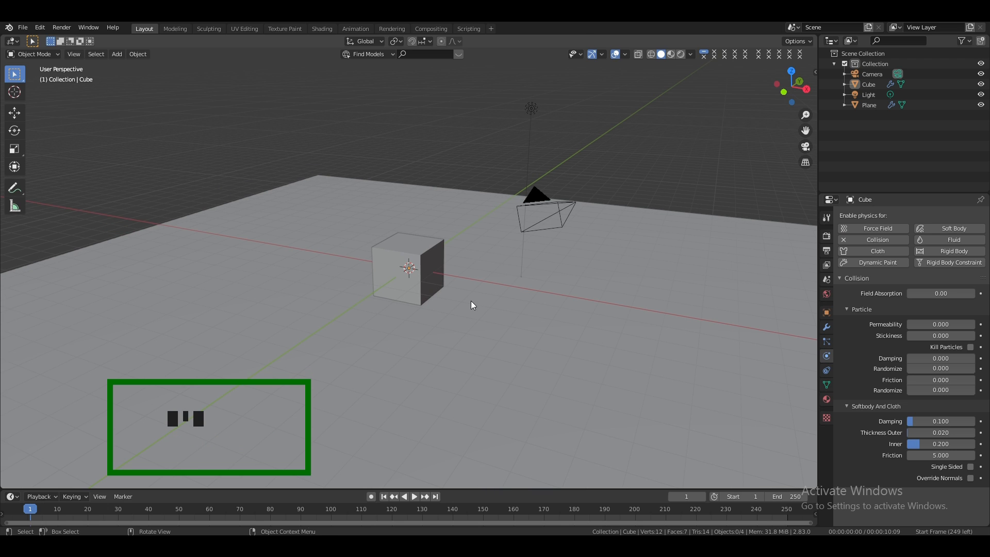
pyautogui.hotkey('shift', 'a')
pyautogui.scroll(5, 526, 78)
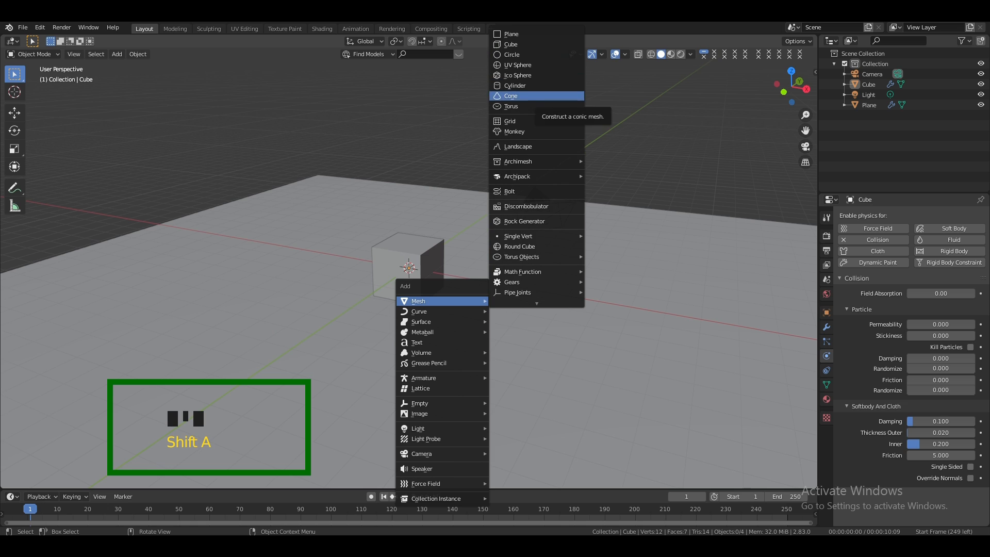
pyautogui.click(528, 33)
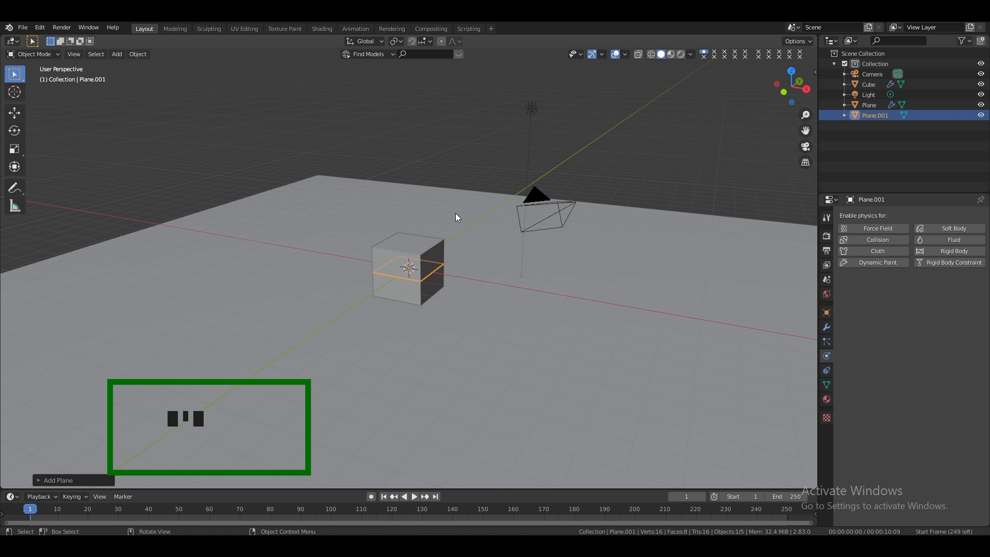
pyautogui.press('g')
pyautogui.press('z')
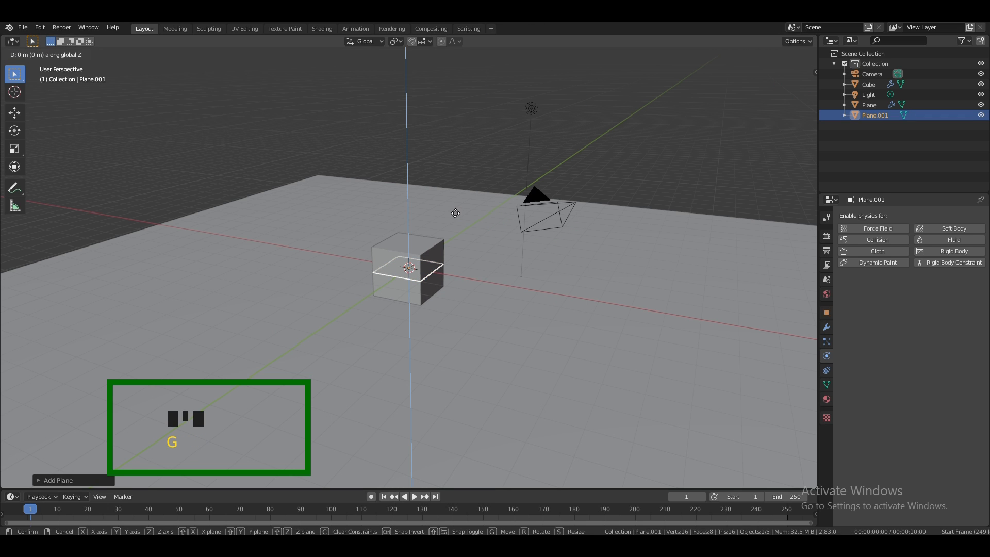
pyautogui.click(468, 111)
pyautogui.press('s')
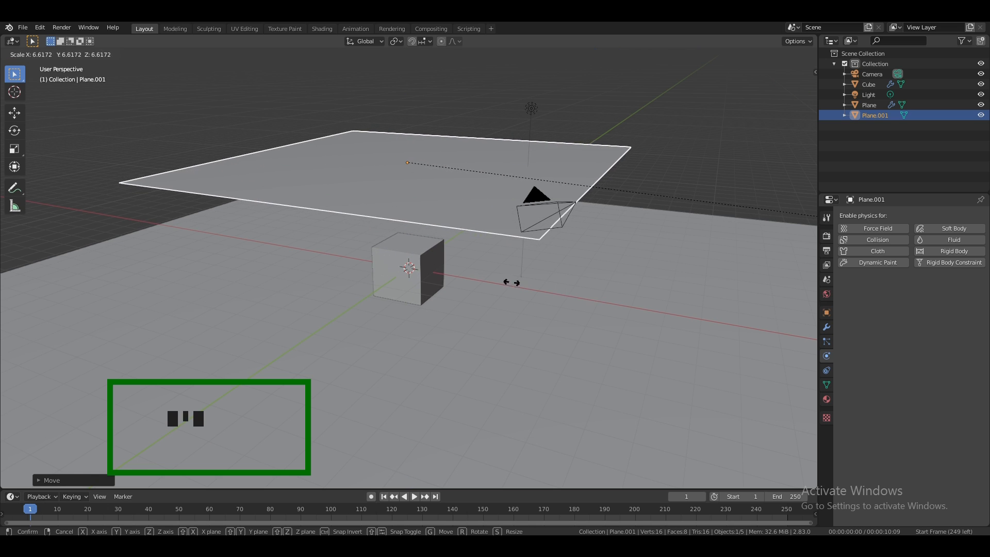
pyautogui.click(634, 225)
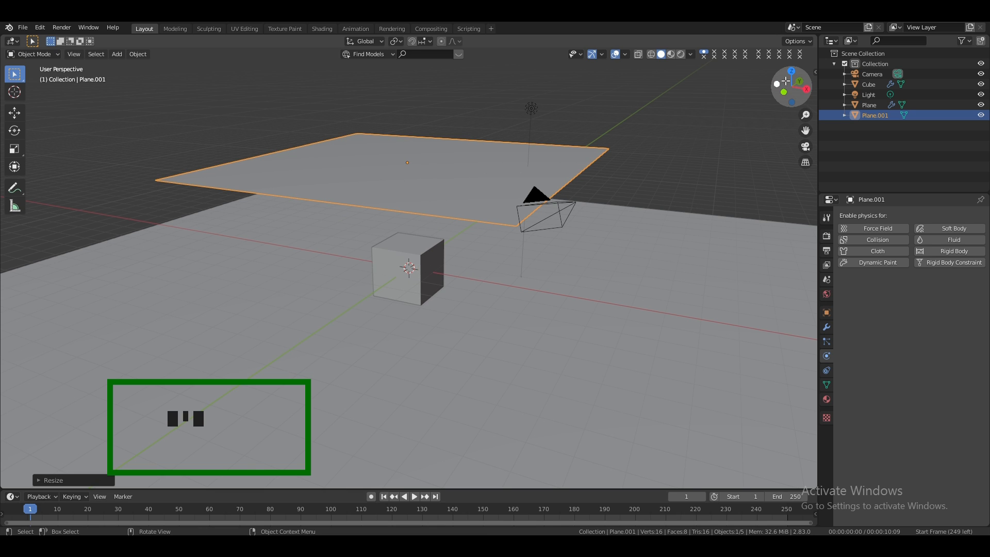
# Move the raised plane about 8.2 m along X so it hovers beside the cube
pyautogui.moveTo(790, 89); pyautogui.dragTo(680, 143)
pyautogui.press('KP_Subtract')
pyautogui.press('KP_Subtract')
pyautogui.press('KP_Subtract')
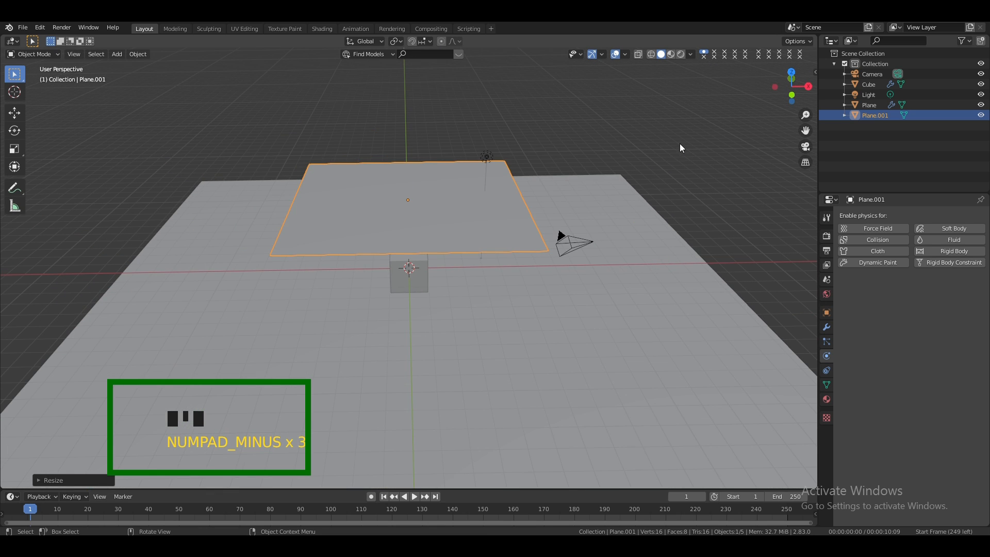
pyautogui.press('g')
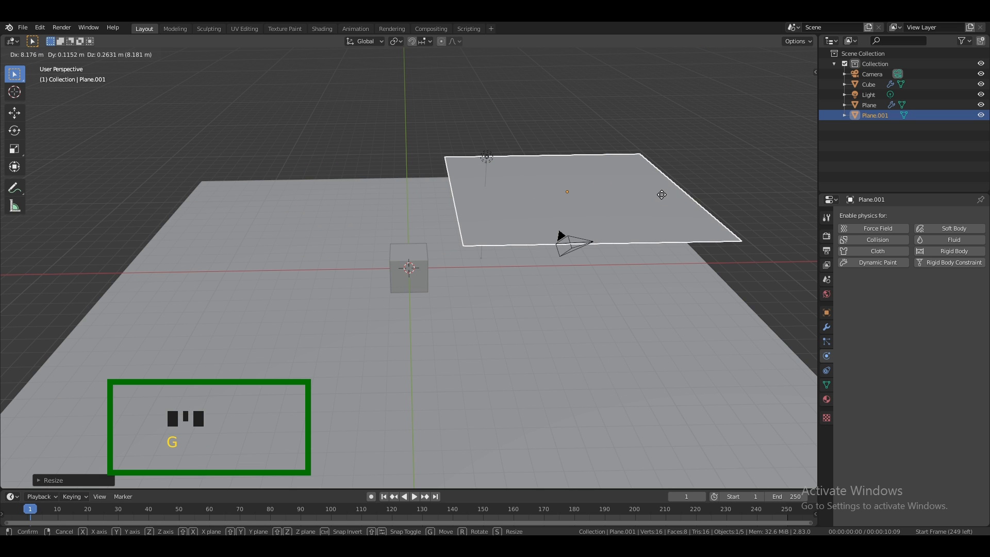
pyautogui.click(662, 195)
# Subdivide the raised plane in Edit Mode with 50 cuts
pyautogui.moveTo(792, 86); pyautogui.dragTo(736, 114)
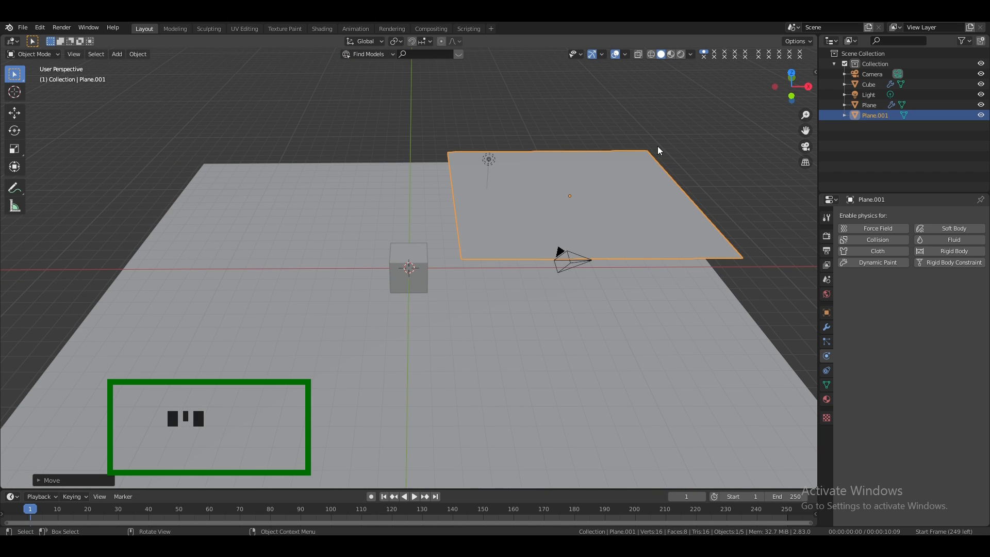
pyautogui.moveTo(789, 85); pyautogui.dragTo(679, 164)
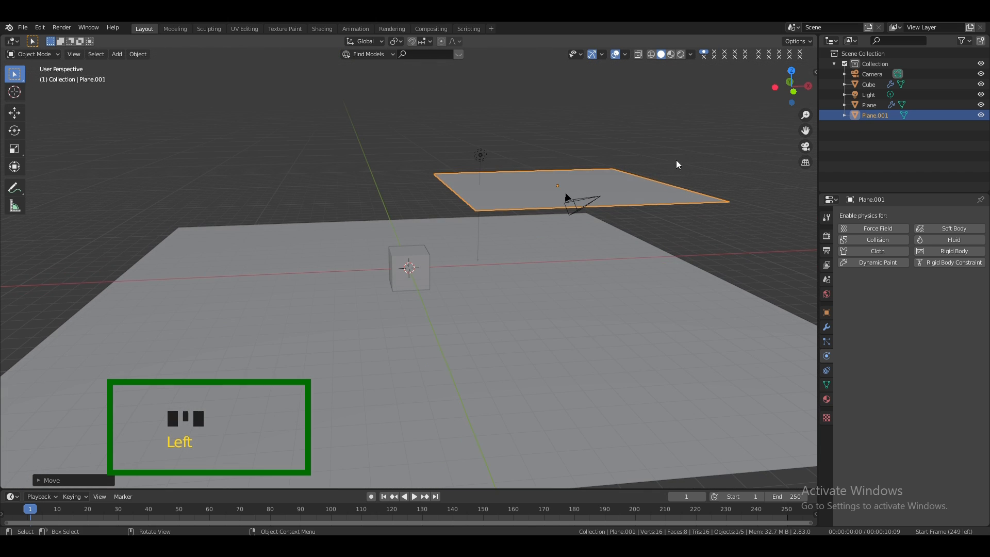
pyautogui.click(639, 187)
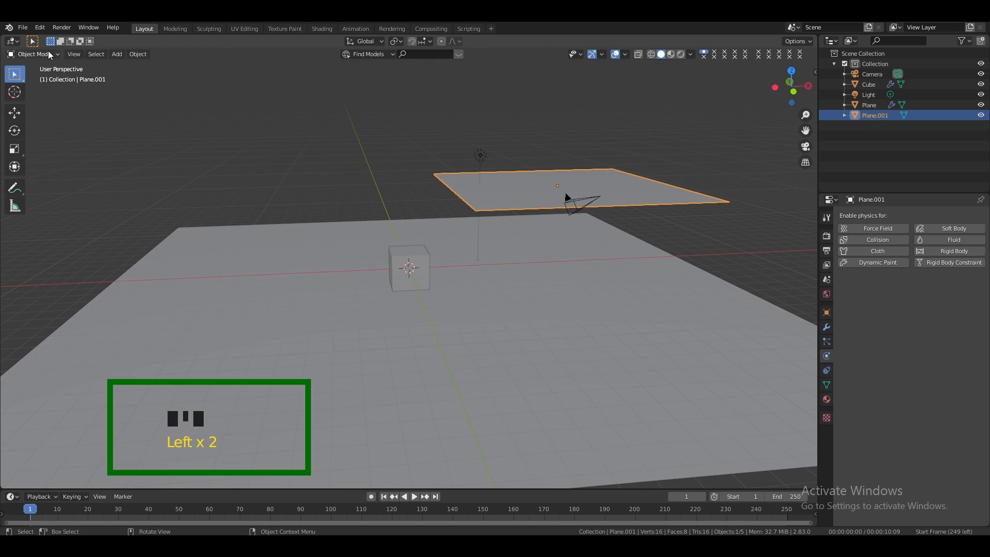
pyautogui.click(34, 54)
pyautogui.click(45, 76)
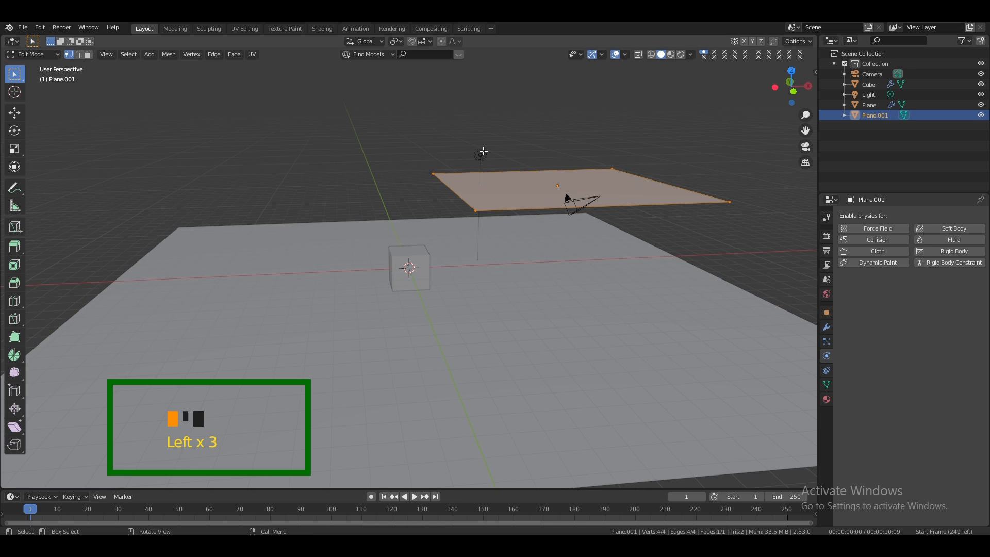
pyautogui.rightClick(564, 192)
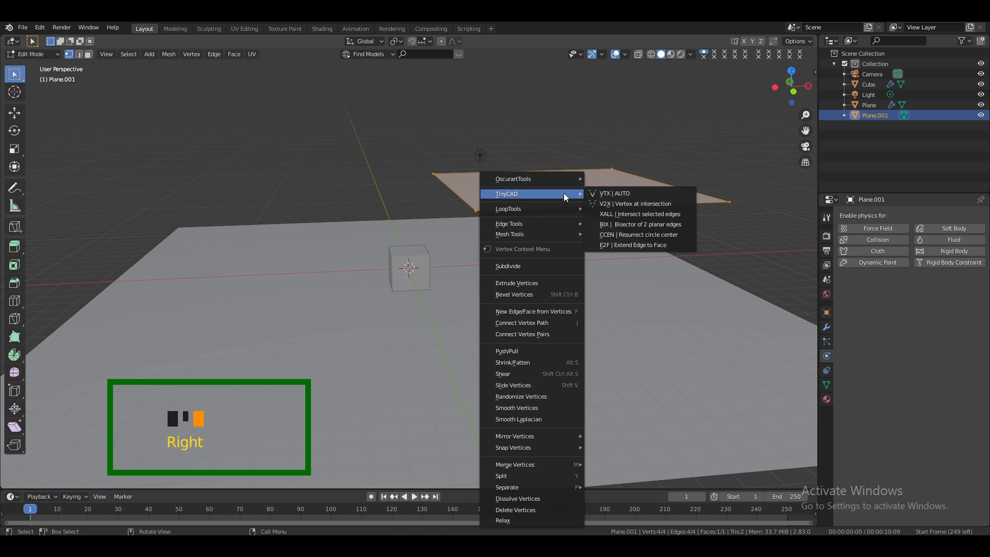
pyautogui.click(520, 265)
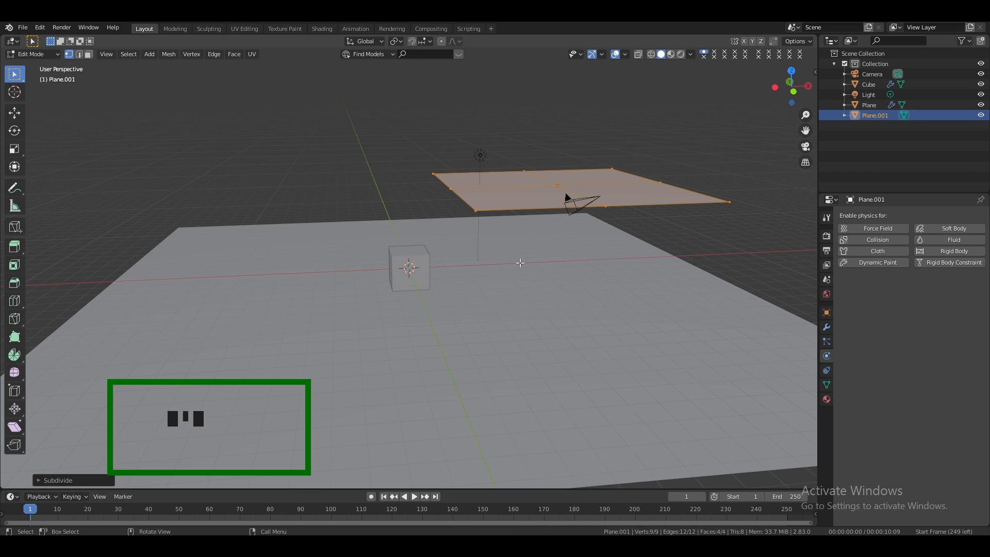
pyautogui.click(51, 480)
pyautogui.doubleClick(143, 408)
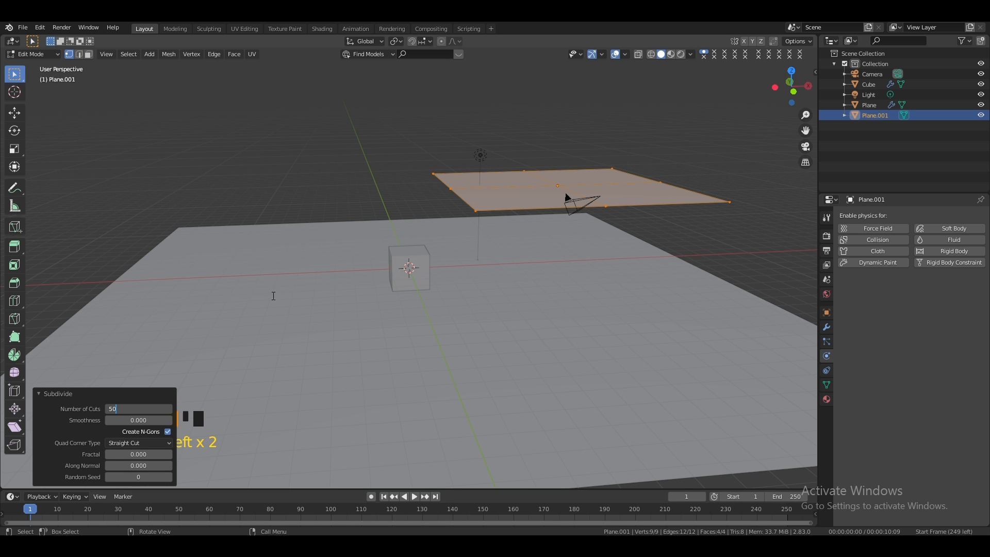
pyautogui.press('Return')
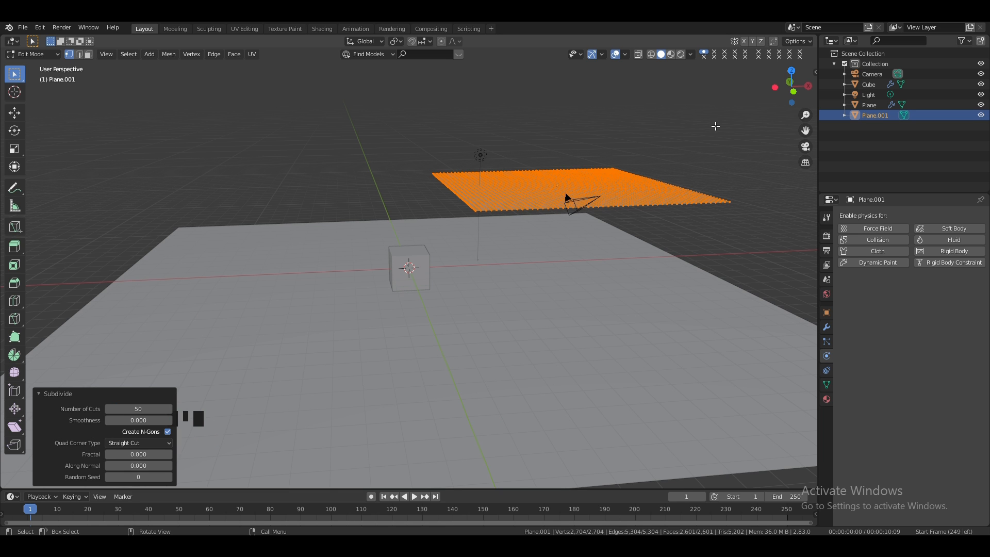
# Select four adjacent vertices at each of the two corners along the subdivided plane's edge nearest the cube
pyautogui.moveTo(780, 99); pyautogui.dragTo(635, 147)
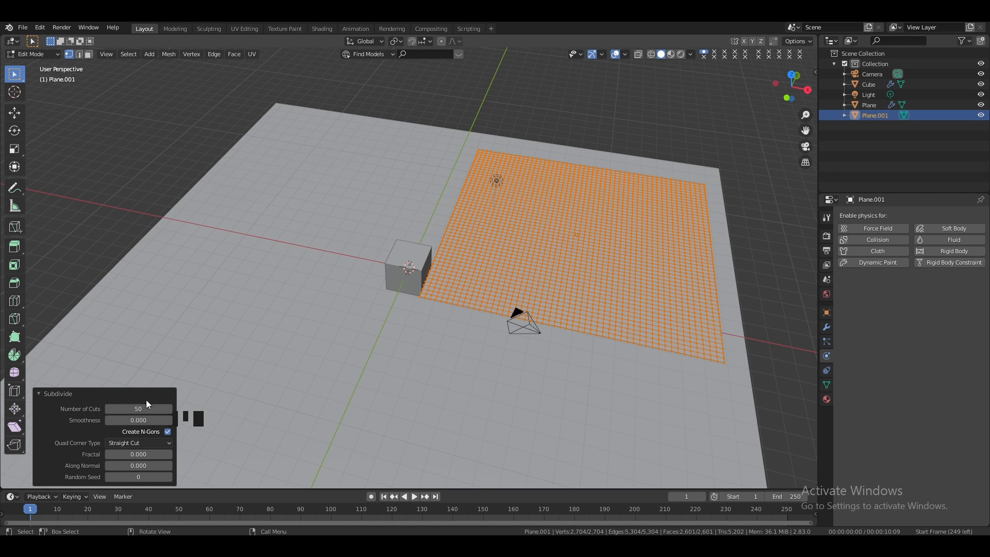
pyautogui.click(634, 128)
pyautogui.press('KP_Add')
pyautogui.moveTo(789, 89)
pyautogui.mouseDown()
pyautogui.moveTo(709, 80)
pyautogui.moveTo(785, 103)
pyautogui.moveTo(776, 103)
pyautogui.mouseUp()
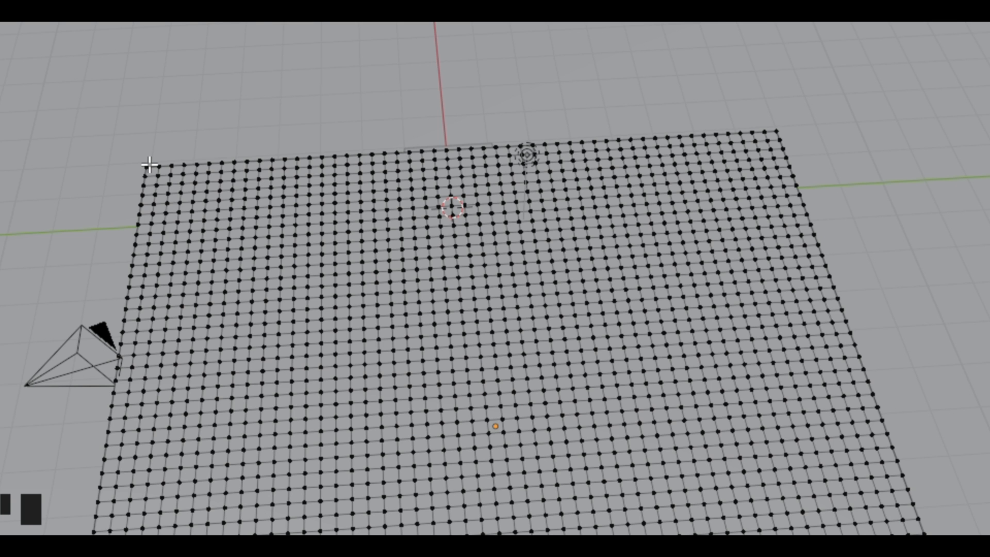
pyautogui.click(256, 246)
pyautogui.keyDown('shift'); pyautogui.click(159, 165); pyautogui.keyUp('shift')
pyautogui.keyDown('shift'); pyautogui.click(172, 165); pyautogui.keyUp('shift')
pyautogui.keyDown('shift'); pyautogui.click(185, 165); pyautogui.keyUp('shift')
pyautogui.keyDown('shift'); pyautogui.click(773, 128); pyautogui.keyUp('shift')
pyautogui.keyDown('shift'); pyautogui.click(765, 132); pyautogui.keyUp('shift')
pyautogui.keyDown('shift'); pyautogui.click(752, 132); pyautogui.keyUp('shift')
pyautogui.keyDown('shift'); pyautogui.click(738, 132); pyautogui.keyUp('shift')
pyautogui.moveTo(495, 289); pyautogui.dragTo(571, 180, button='middle')
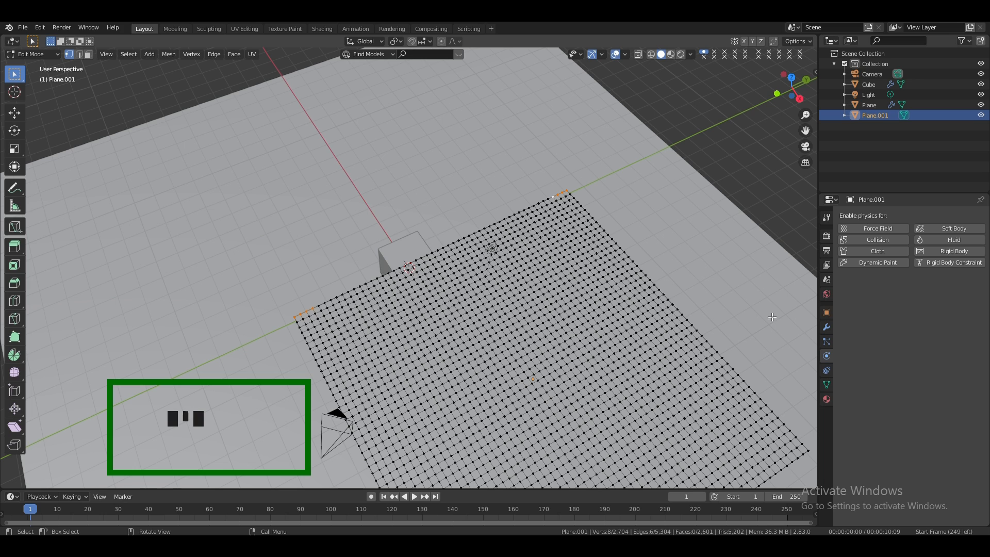
# Create a vertex group from the selected corner vertices, then clear the selection and reselect the group's vertices to check it
pyautogui.click(827, 385)
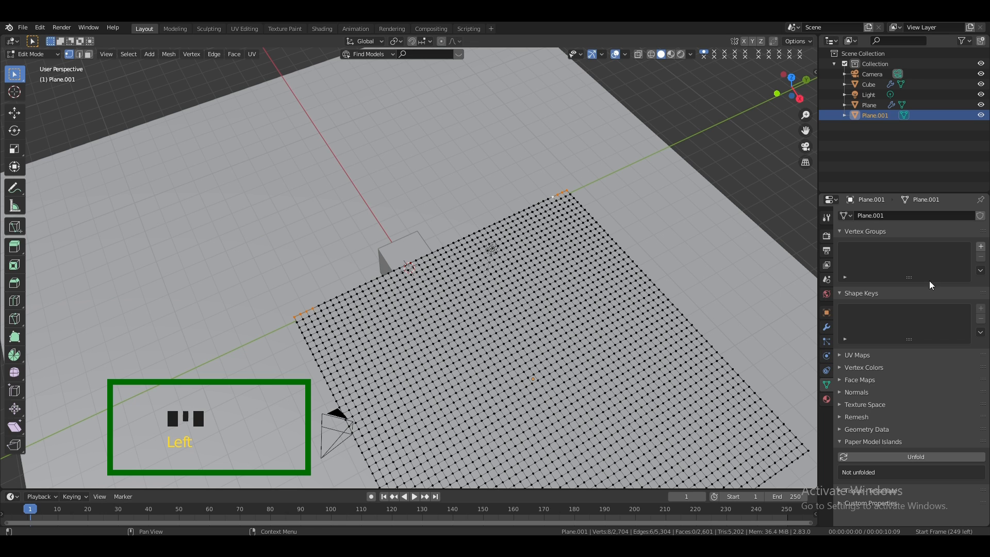
pyautogui.click(982, 248)
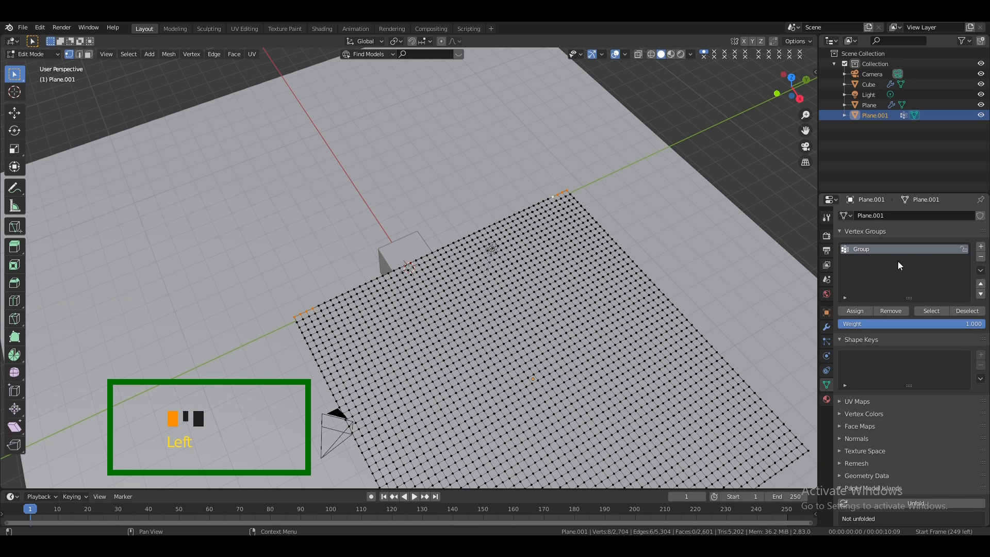
pyautogui.click(858, 310)
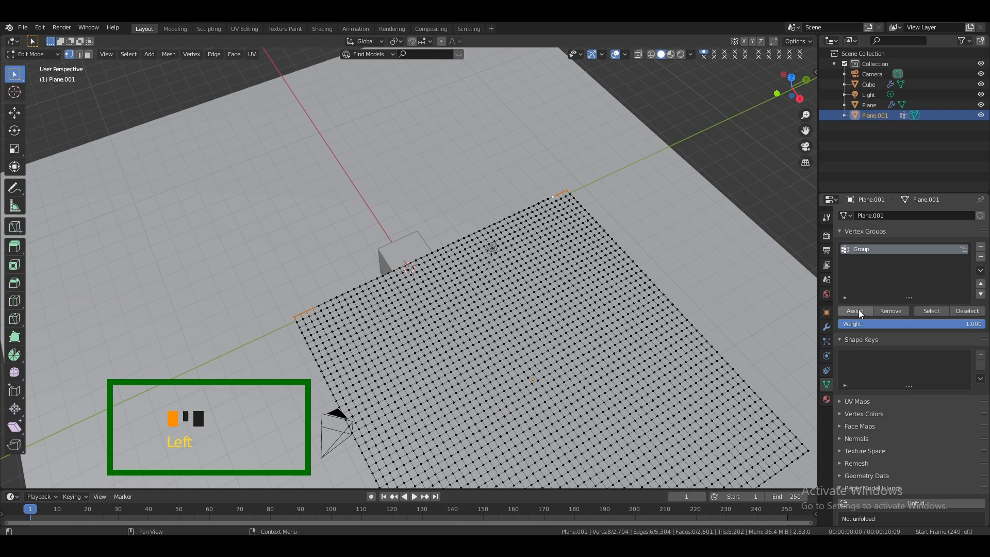
pyautogui.click(743, 149)
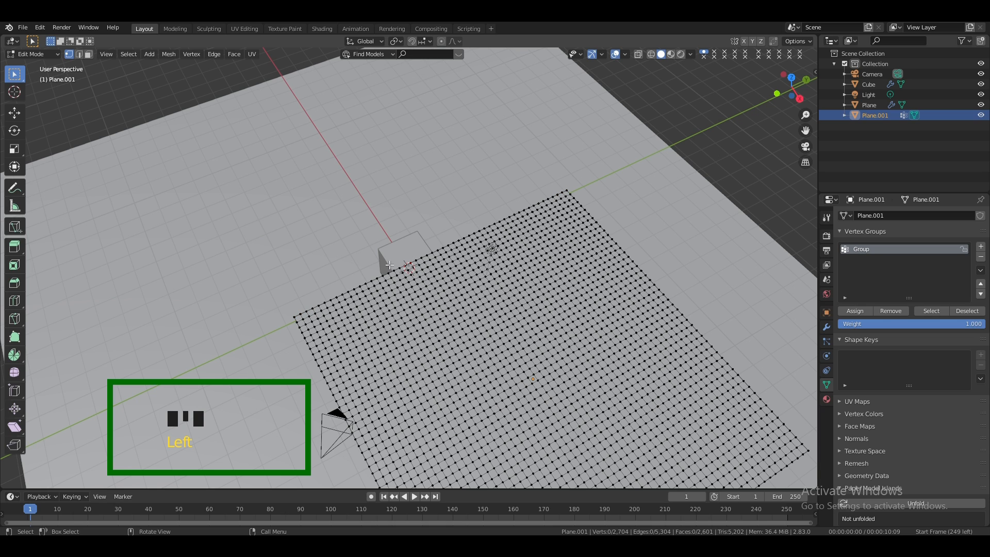
pyautogui.click(931, 311)
pyautogui.moveTo(791, 86); pyautogui.dragTo(758, 189)
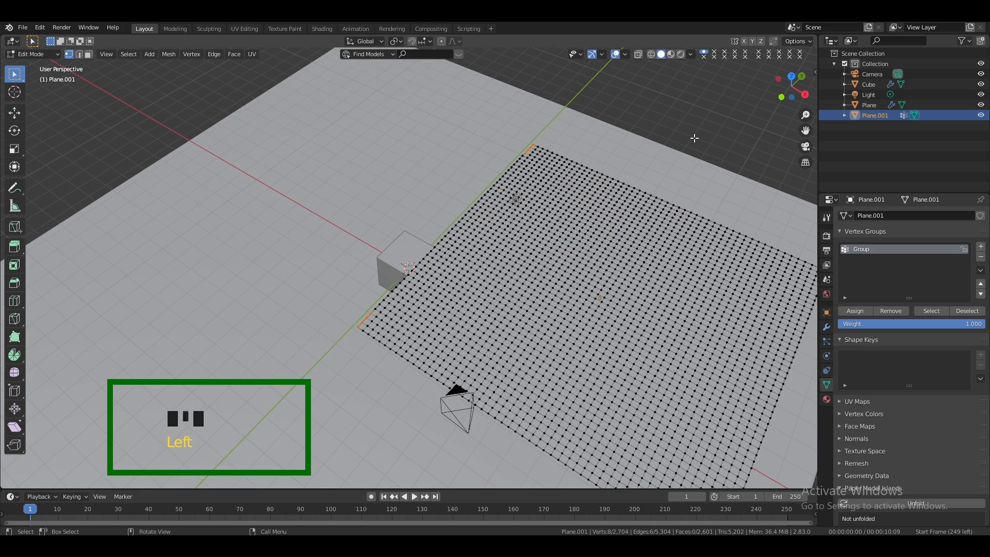
# Return to Object Mode and enable Cloth physics on the raised plane with 10 quality steps
pyautogui.click(47, 53)
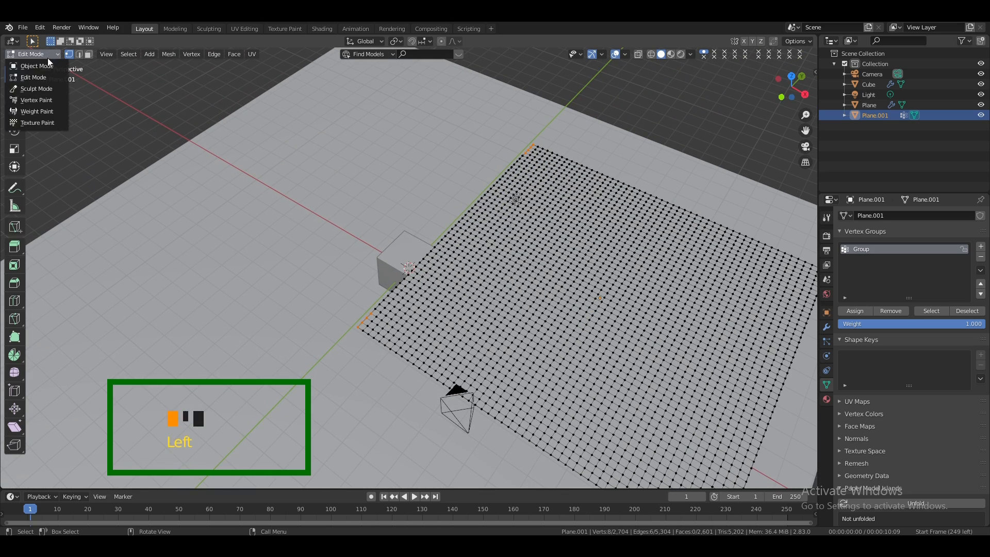
pyautogui.click(45, 66)
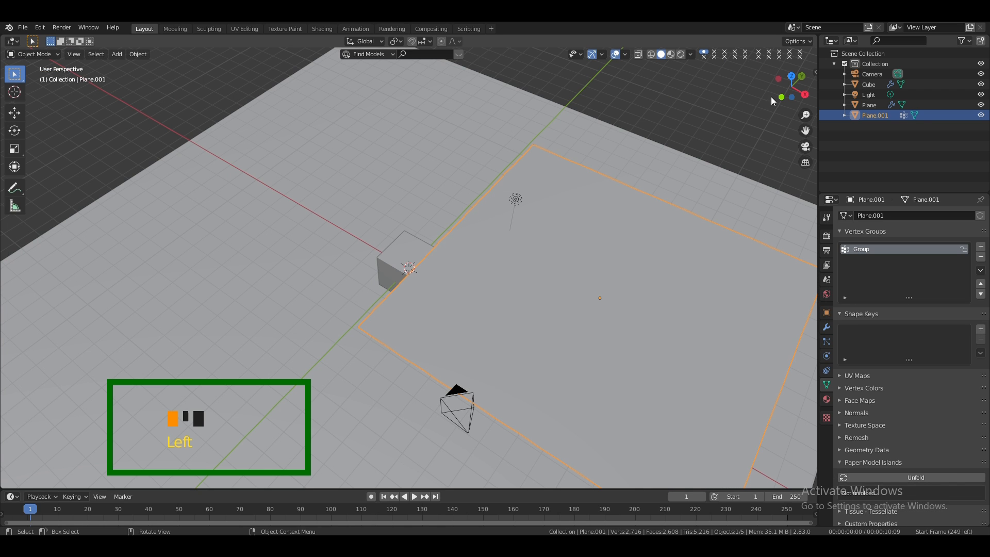
pyautogui.moveTo(771, 100); pyautogui.dragTo(714, 207)
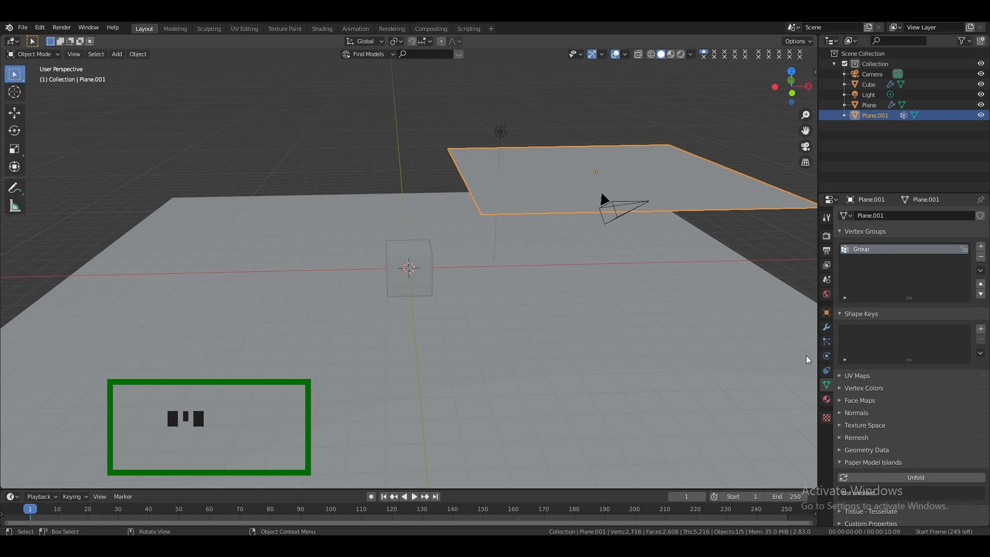
pyautogui.click(827, 356)
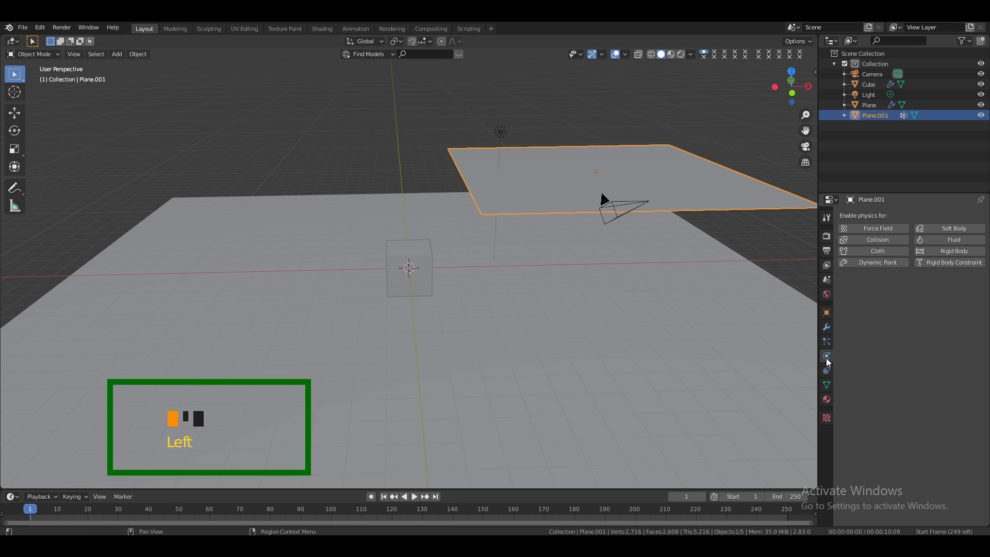
pyautogui.click(878, 251)
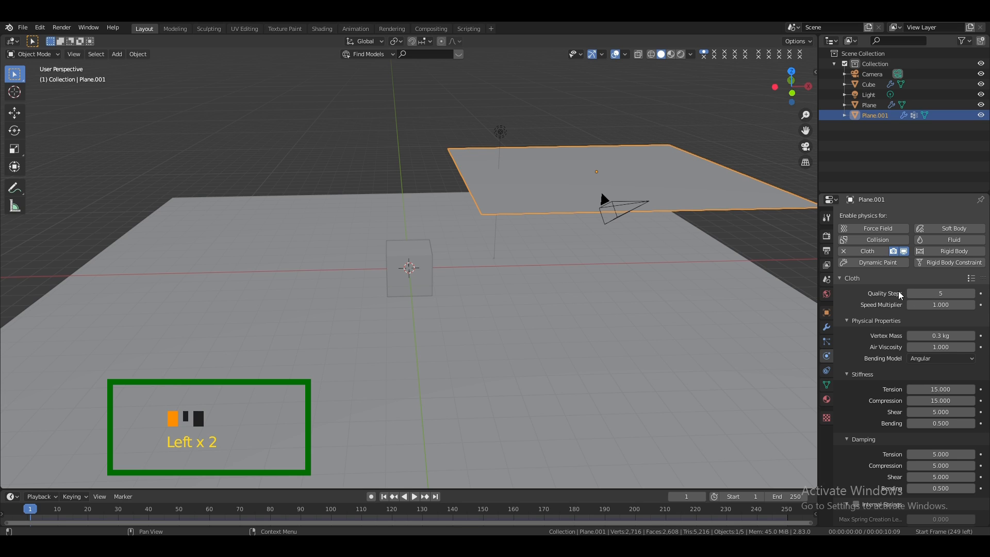
pyautogui.click(943, 292)
pyautogui.click(919, 324)
# Assign the corner vertex group "Group" as the cloth's Pin Group in its Shape settings
pyautogui.scroll(-7, 919, 325)
pyautogui.moveTo(988, 385); pyautogui.dragTo(988, 430)
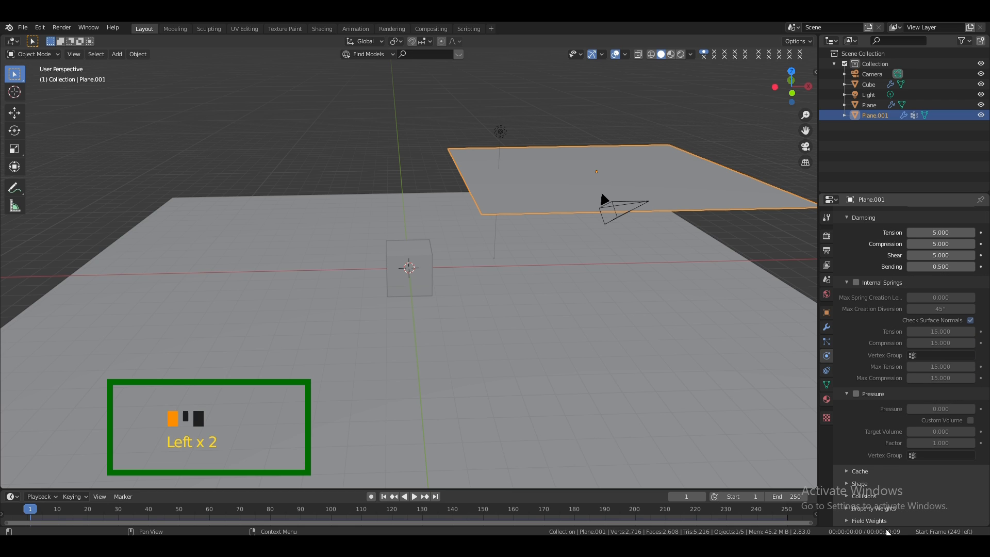
pyautogui.click(849, 485)
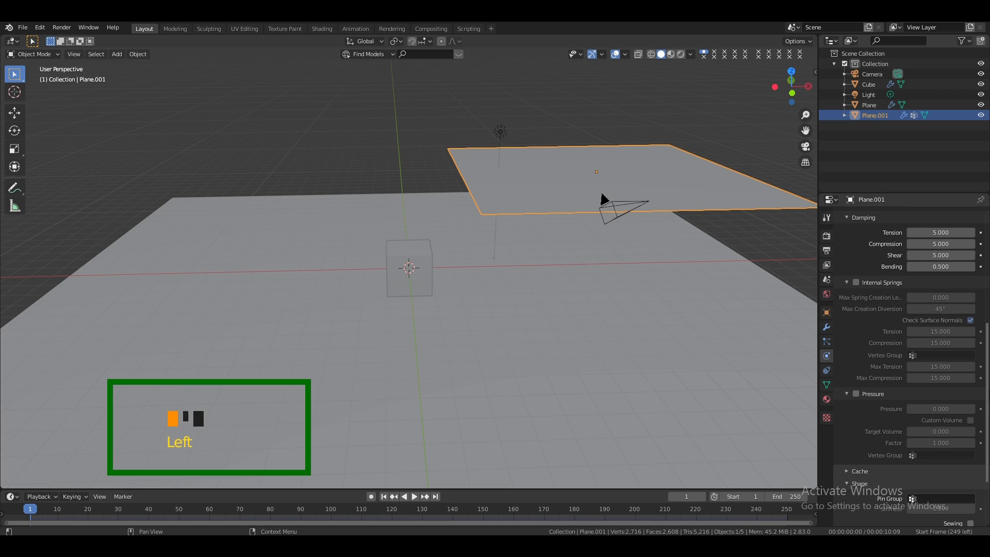
pyautogui.moveTo(988, 441); pyautogui.dragTo(988, 481)
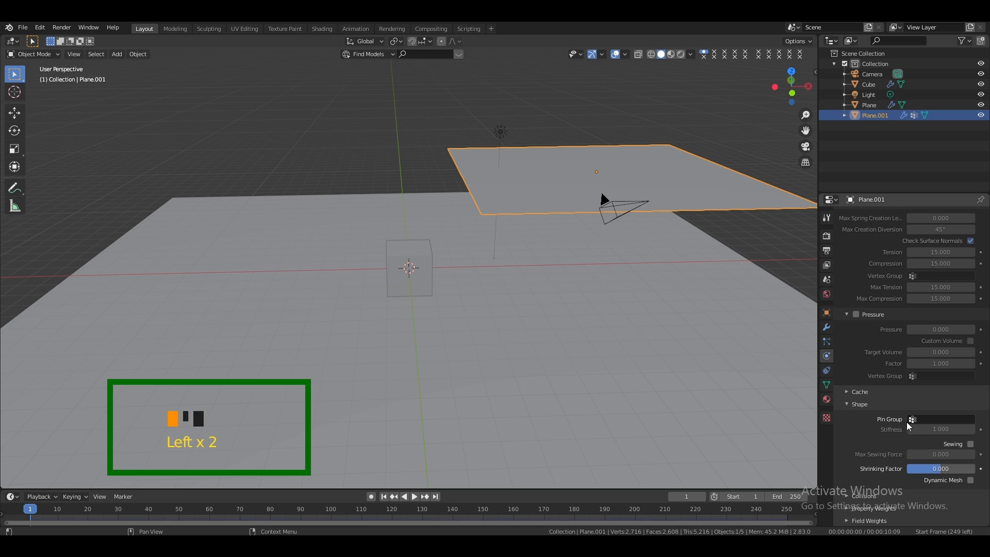
pyautogui.click(930, 420)
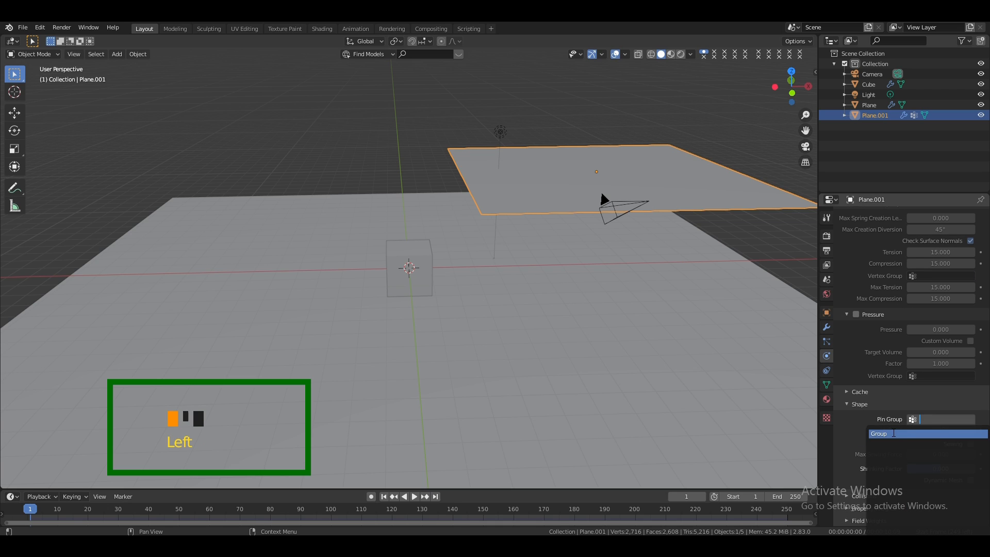
pyautogui.click(900, 434)
pyautogui.click(989, 411)
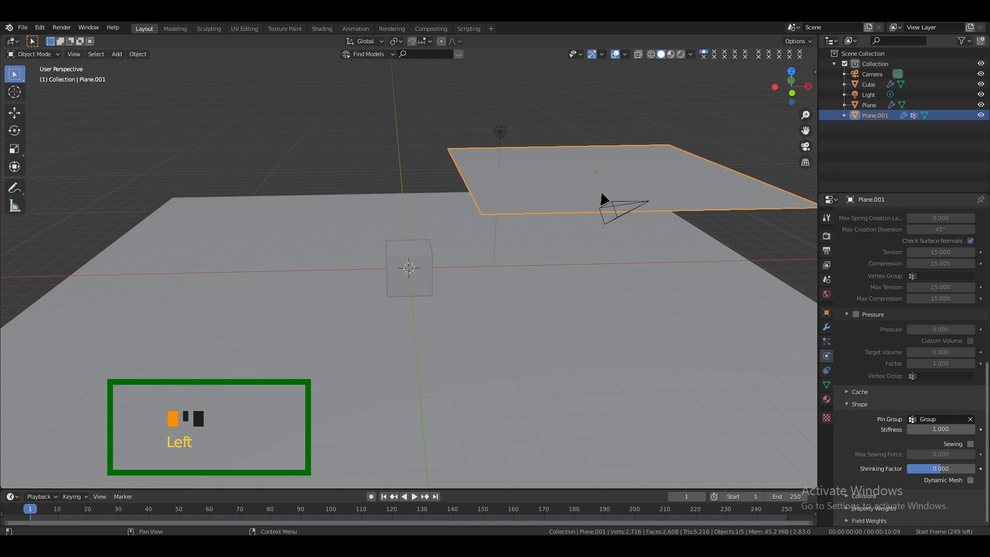
# Raise the quality value in the cloth's Collisions settings
pyautogui.click(849, 496)
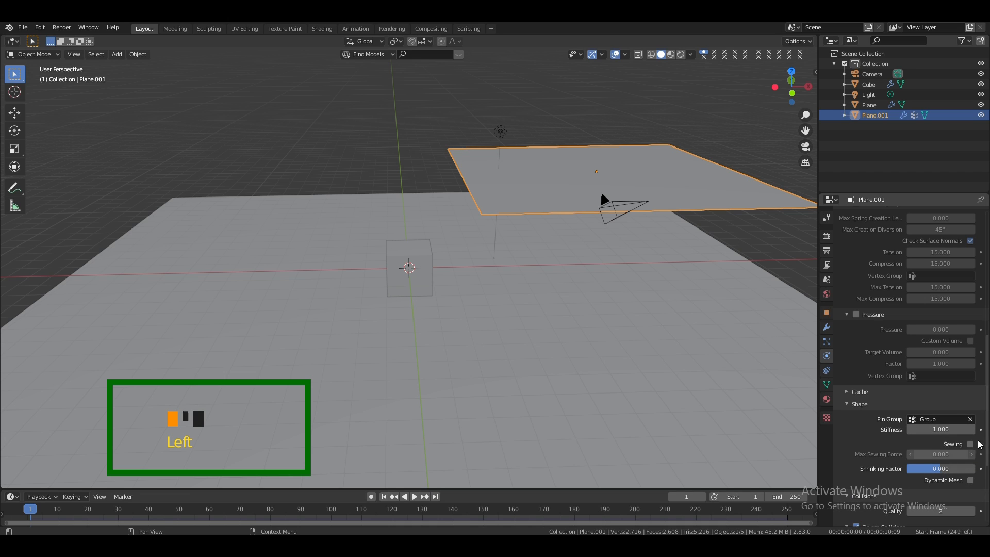
pyautogui.moveTo(986, 400); pyautogui.dragTo(986, 456)
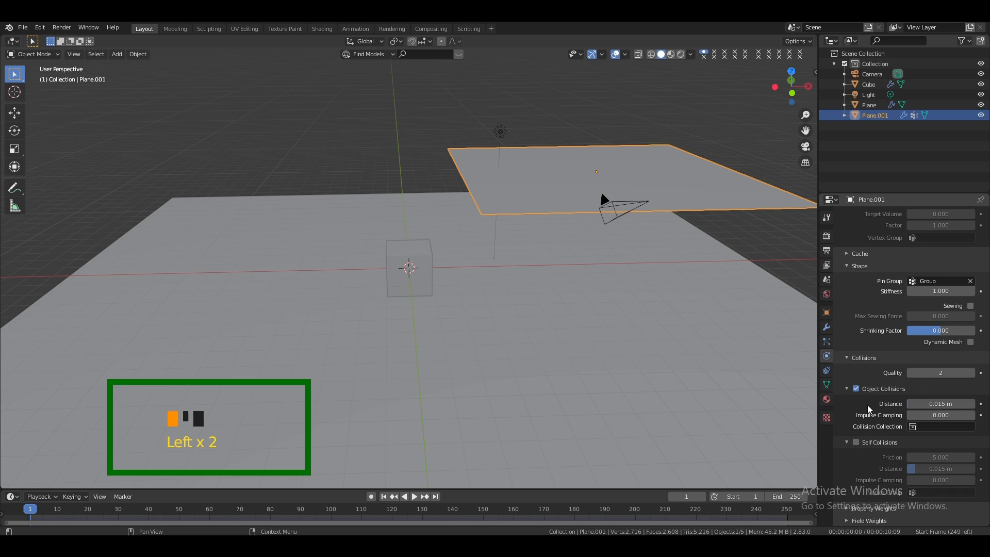
pyautogui.click(973, 374)
pyautogui.click(973, 374)
# Set both the cloth cache's simulation end and the scene's end frame to 100
pyautogui.moveTo(988, 423); pyautogui.dragTo(987, 409)
pyautogui.click(848, 289)
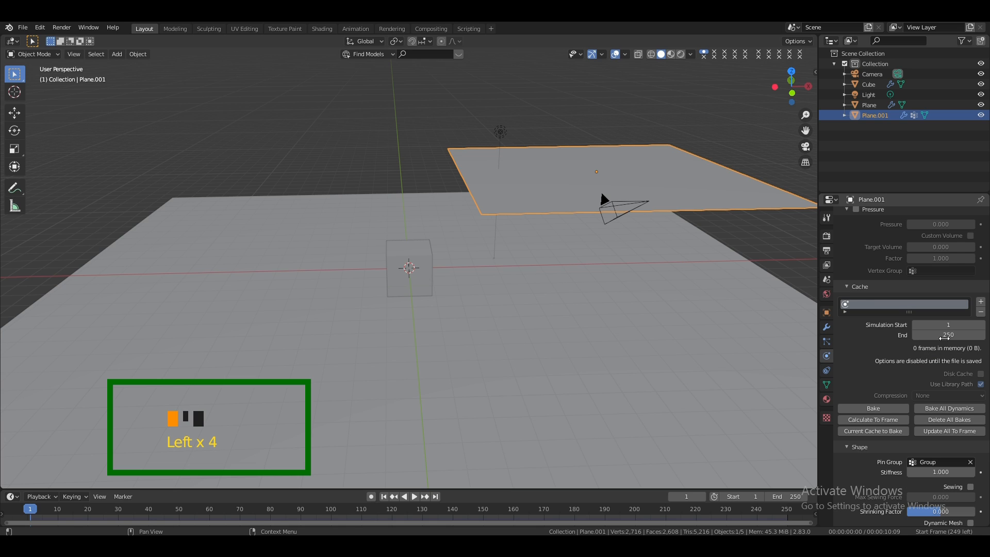
pyautogui.click(950, 335)
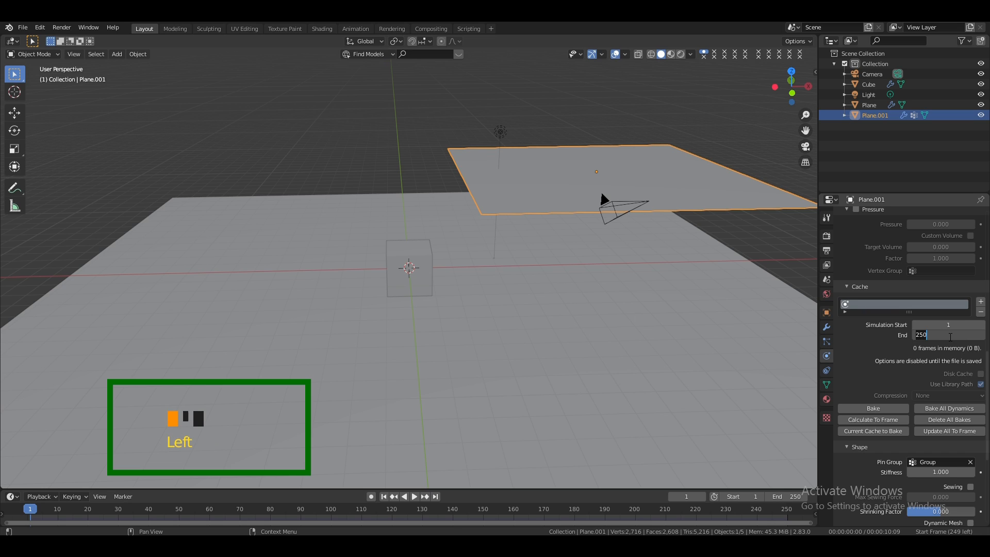
pyautogui.press('BackSpace')
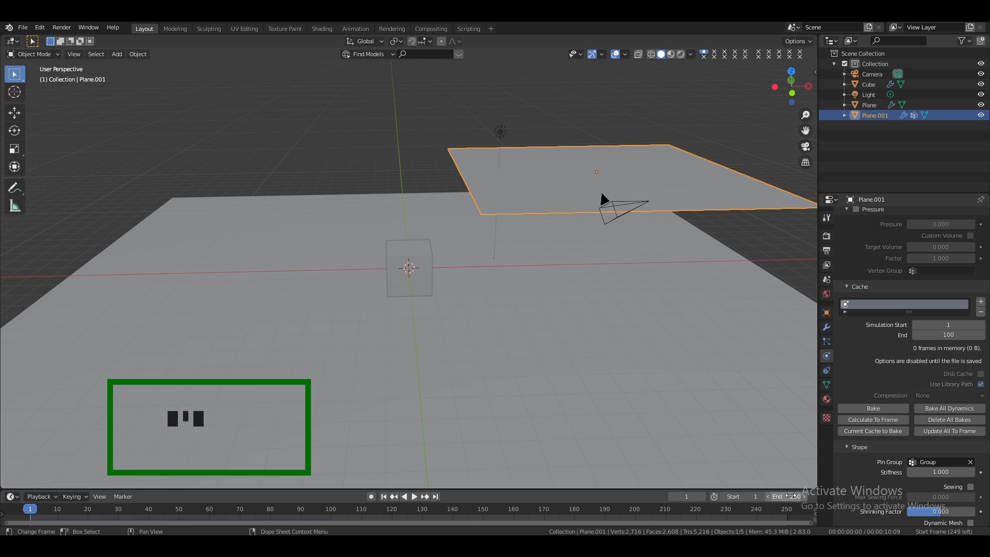
pyautogui.click(791, 496)
pyautogui.press('BackSpace')
pyautogui.press('Return')
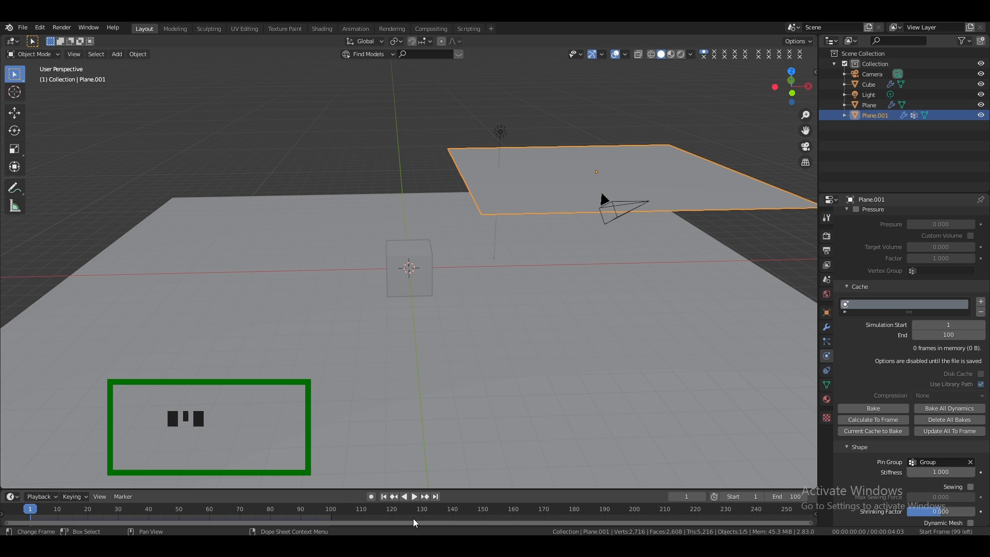
# Play the simulation to examine how the pinned cloth falls beside the cube, and stop it at frame 55
pyautogui.moveTo(792, 86); pyautogui.dragTo(756, 88)
pyautogui.moveTo(987, 369); pyautogui.dragTo(987, 229)
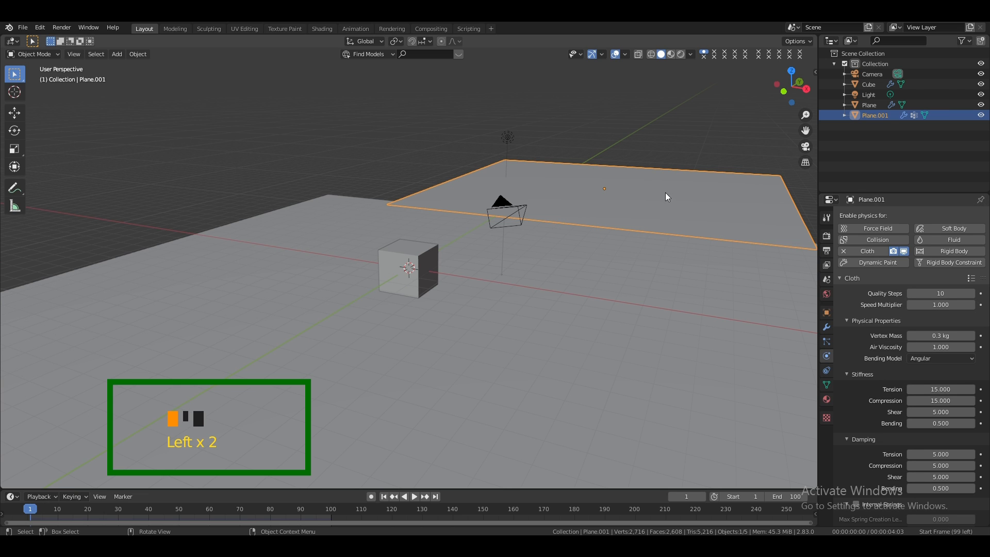
pyautogui.moveTo(793, 86); pyautogui.dragTo(795, 54)
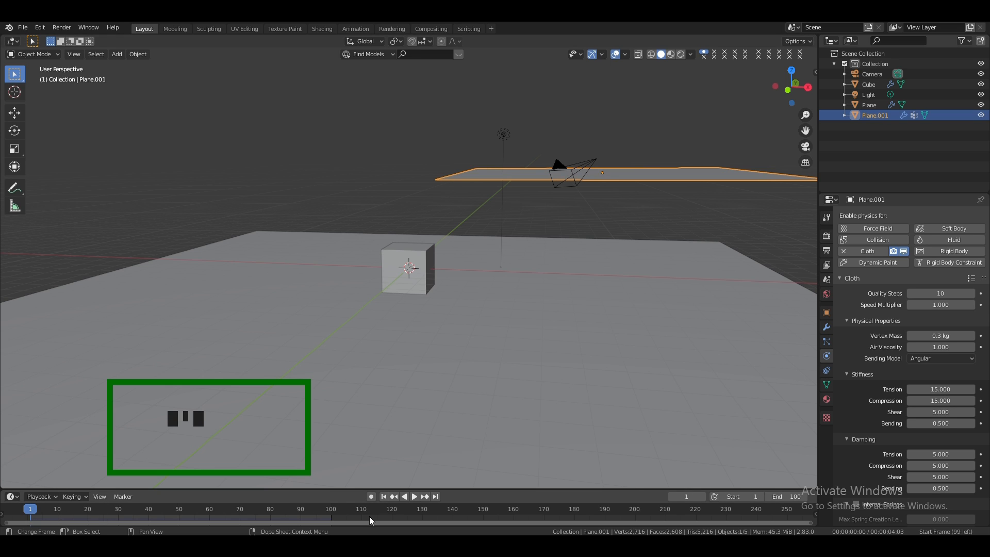
pyautogui.click(412, 496)
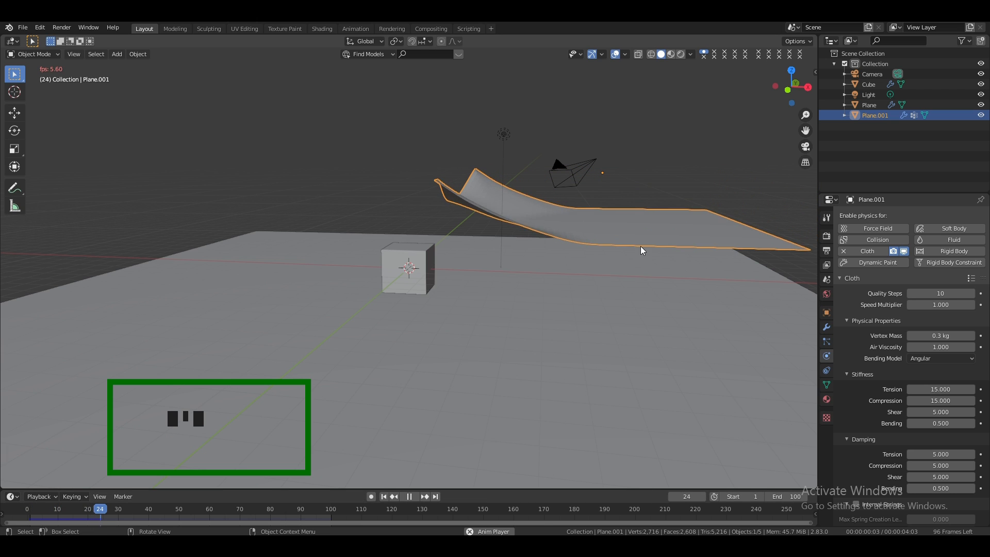
pyautogui.moveTo(793, 88); pyautogui.dragTo(786, 96)
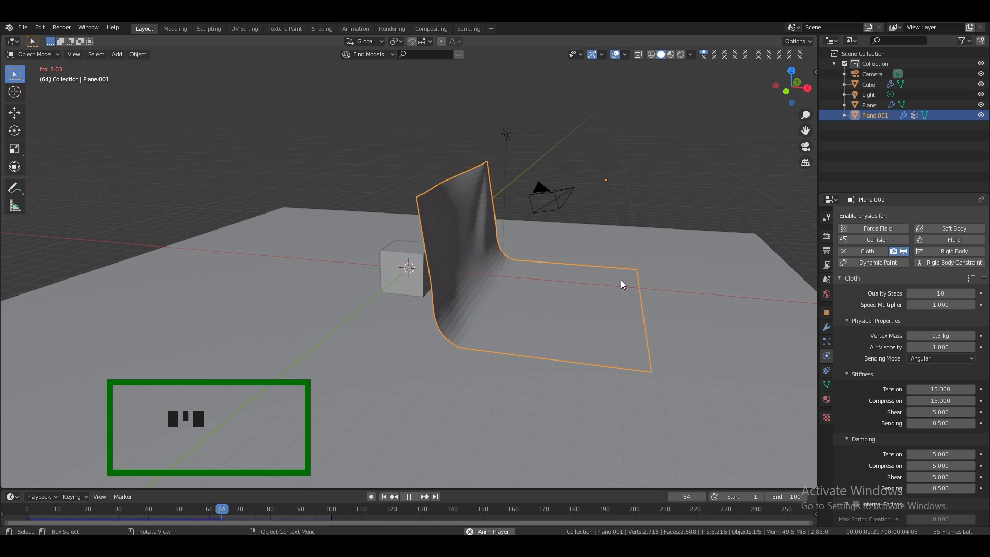
pyautogui.moveTo(789, 92); pyautogui.dragTo(788, 92)
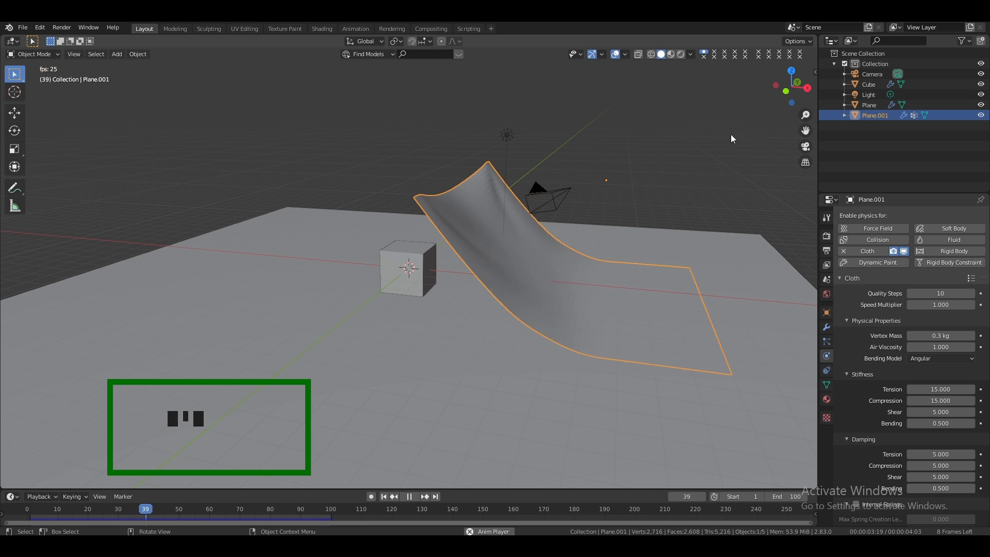
pyautogui.moveTo(792, 85); pyautogui.dragTo(528, 129)
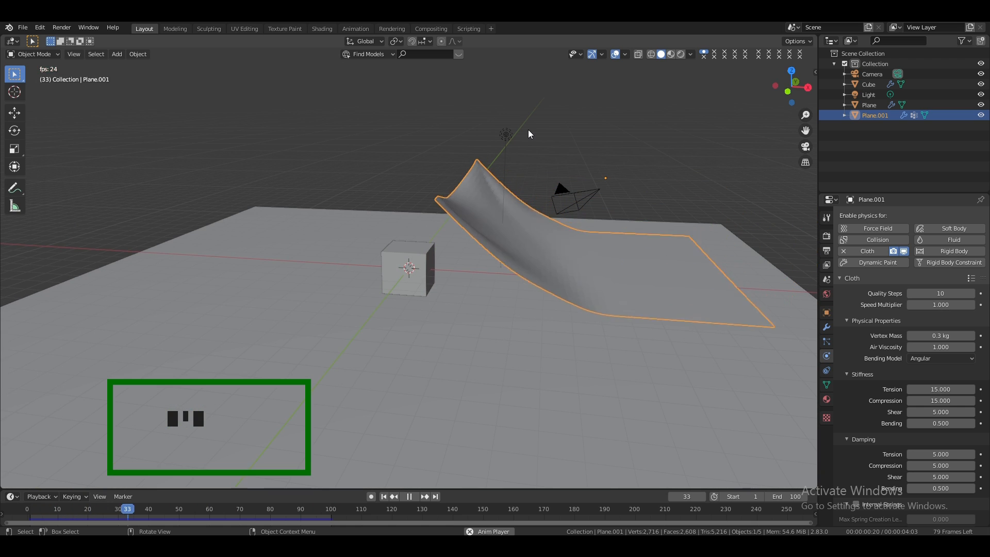
pyautogui.press('space')
# Add a Subdivision Surface modifier to the cloth plane and set its viewport subdivisions to 2
pyautogui.click(656, 140)
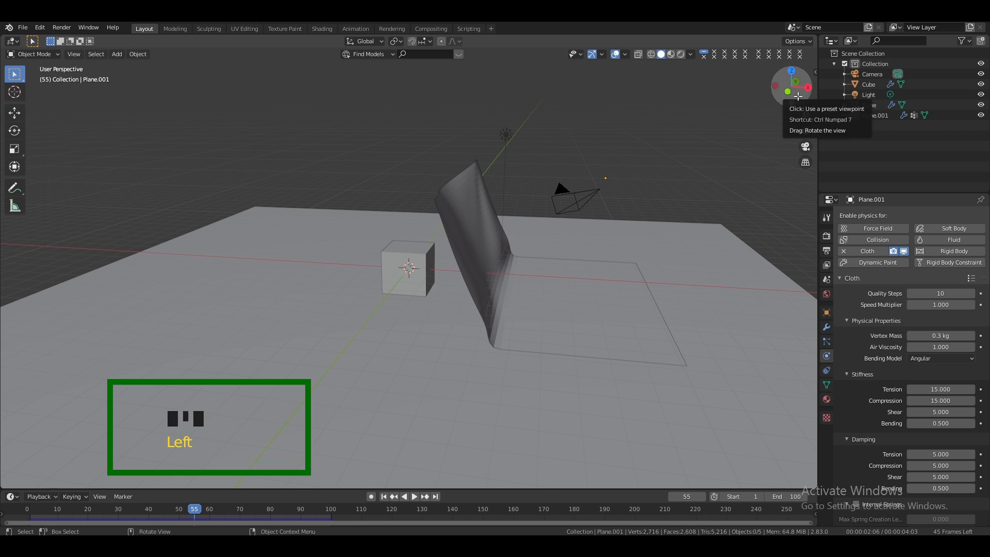
pyautogui.moveTo(795, 102); pyautogui.dragTo(763, 103)
pyautogui.click(466, 237)
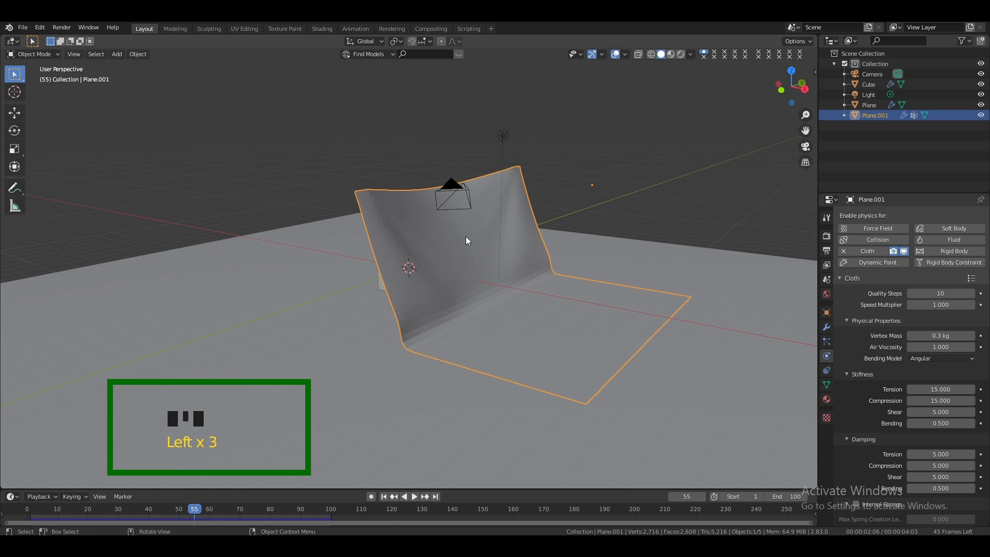
pyautogui.click(827, 329)
pyautogui.click(849, 239)
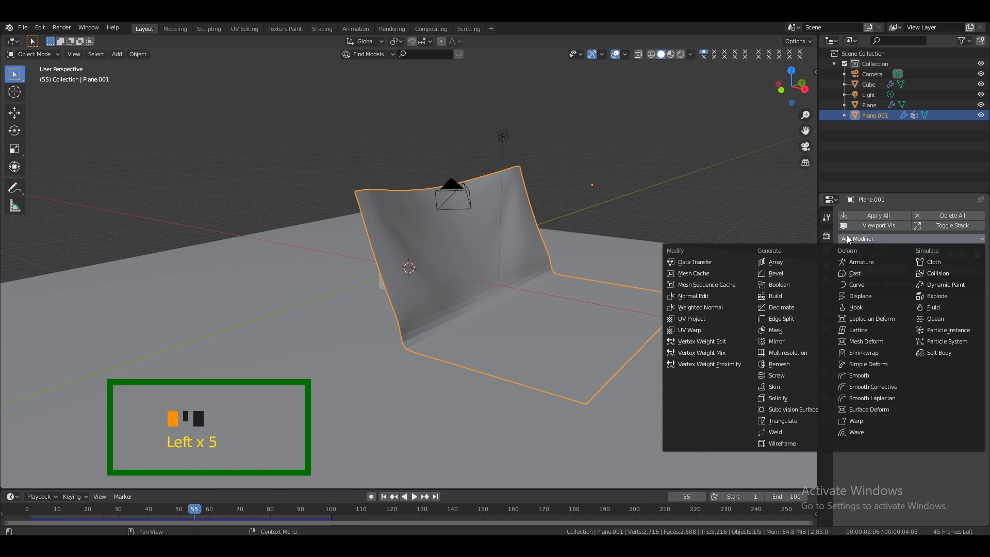
pyautogui.click(794, 411)
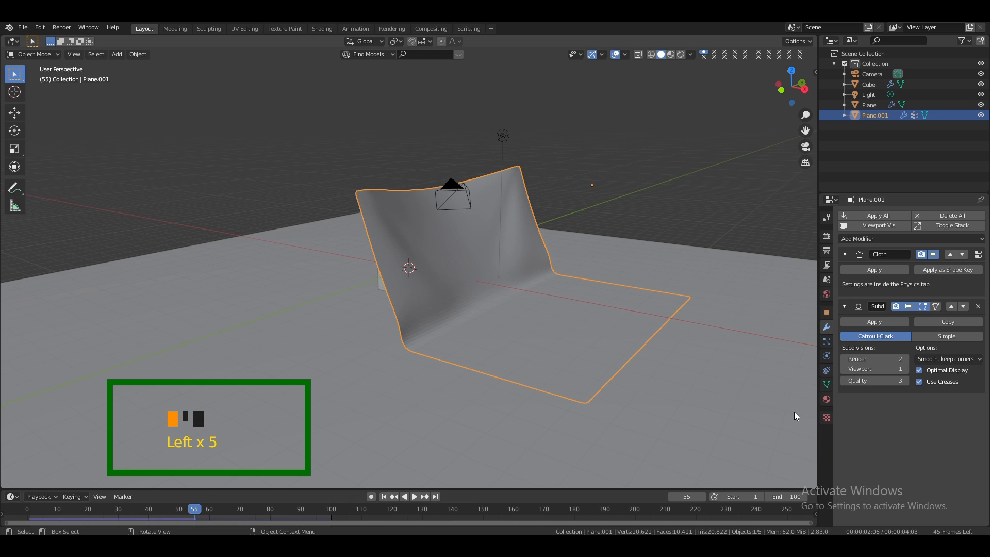
pyautogui.click(907, 368)
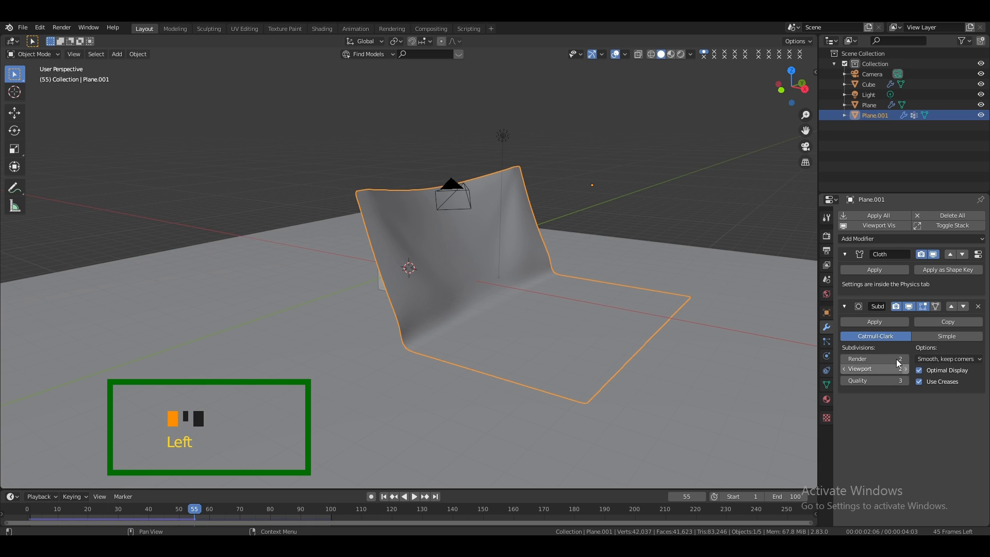
# Apply Shade Smooth to the cloth plane and return the timeline to frame 0
pyautogui.rightClick(498, 222)
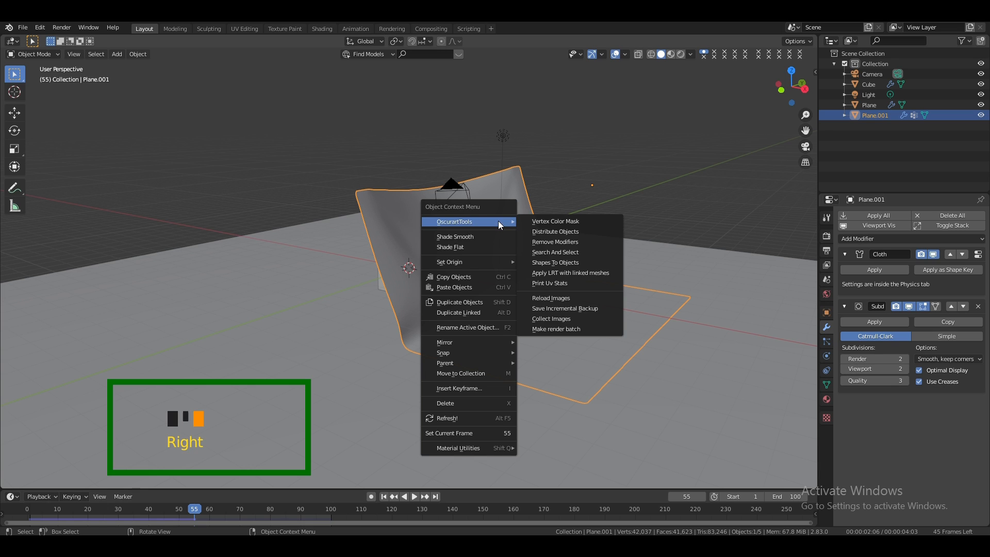
pyautogui.click(475, 236)
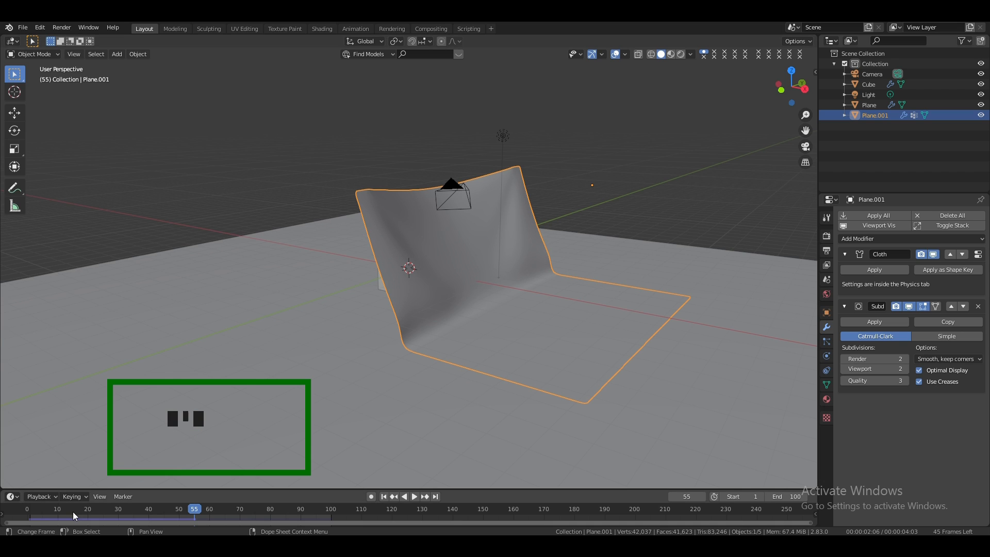
pyautogui.click(29, 508)
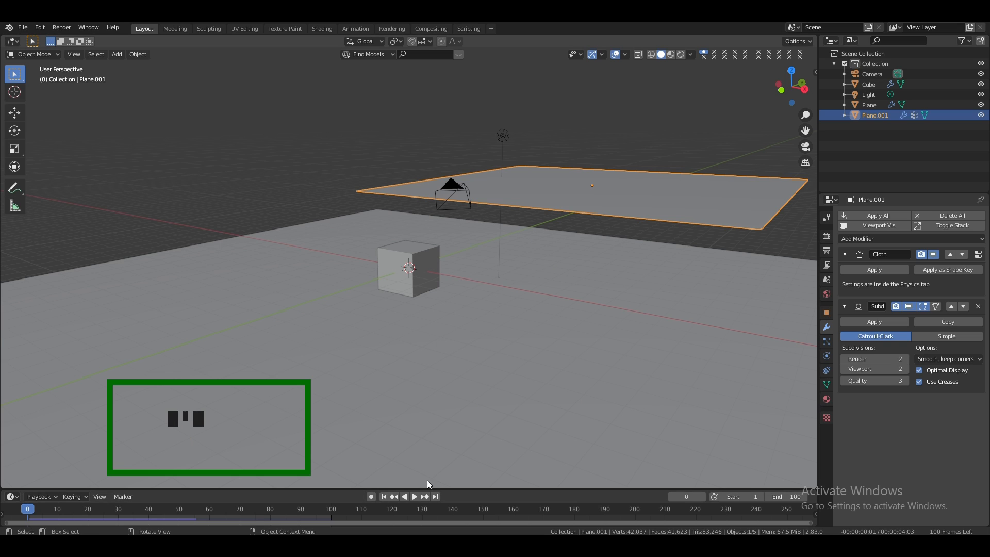
# Play the cloth simulation and examine the smoothed cloth from different sides, then stop it and return the timeline to frame 1
pyautogui.click(417, 496)
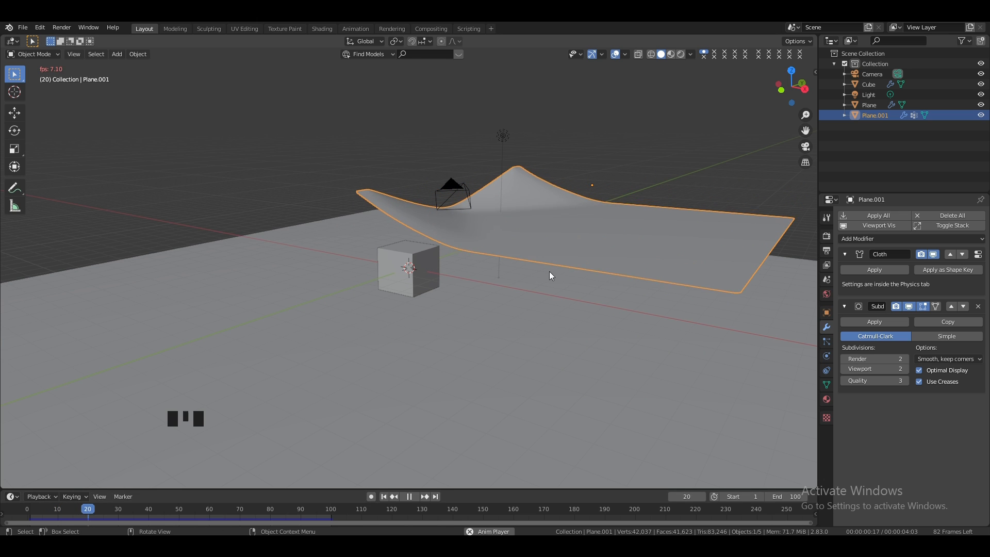
pyautogui.moveTo(790, 76); pyautogui.dragTo(777, 84)
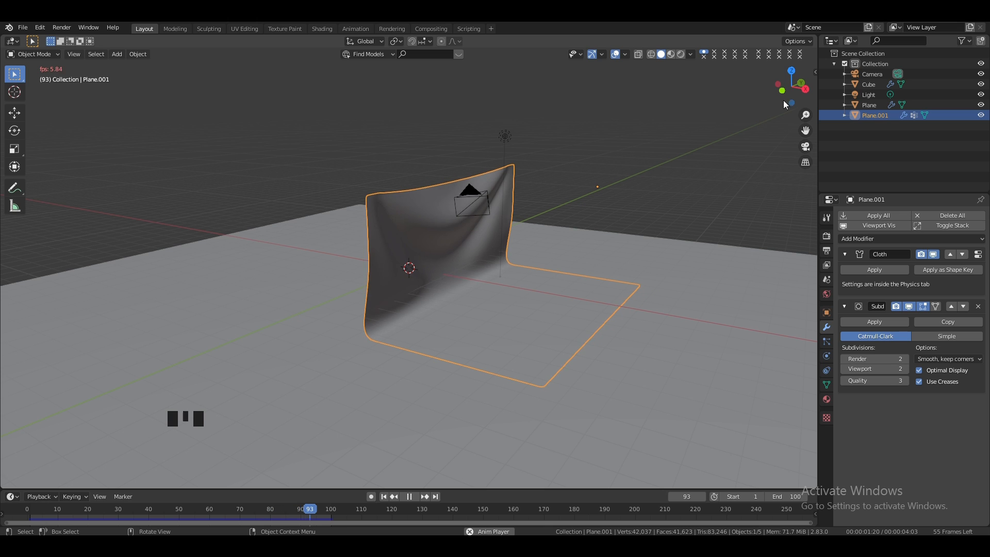
pyautogui.moveTo(792, 86)
pyautogui.mouseDown()
pyautogui.moveTo(784, 91)
pyautogui.moveTo(803, 93)
pyautogui.mouseUp()
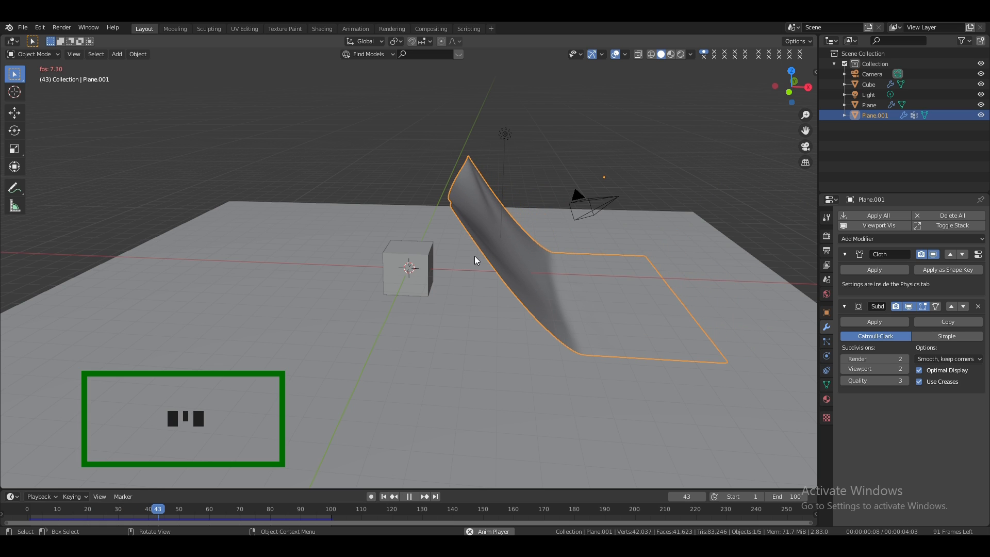
pyautogui.press('space')
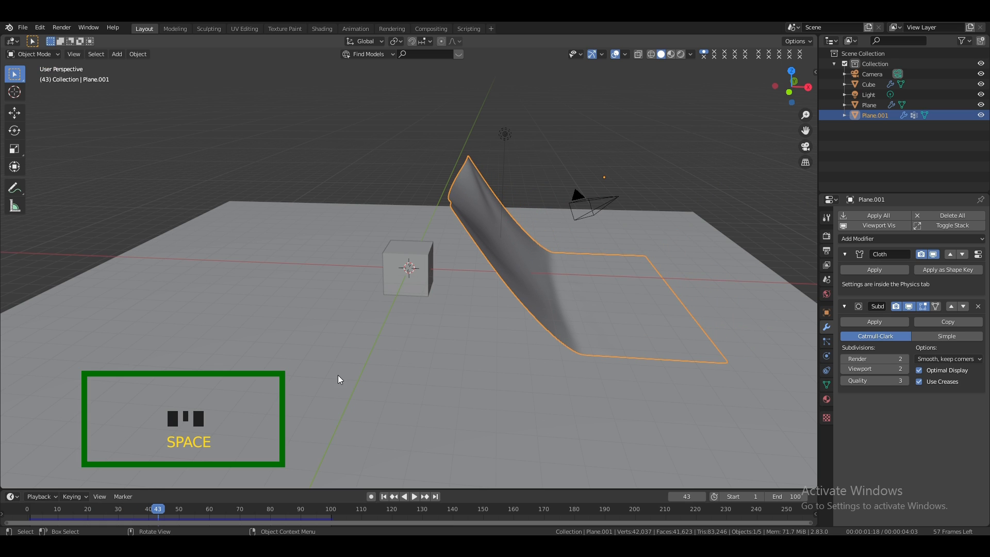
pyautogui.click(29, 506)
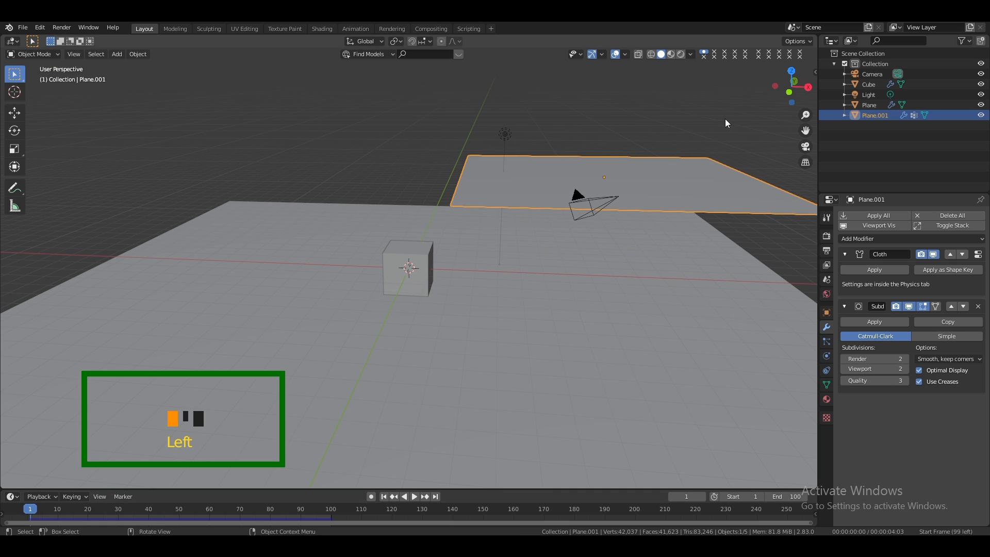
# Add a single-bone armature at the world origin and raise it about 4.3 m along Z to the cloth's height
pyautogui.moveTo(794, 86); pyautogui.dragTo(807, 81)
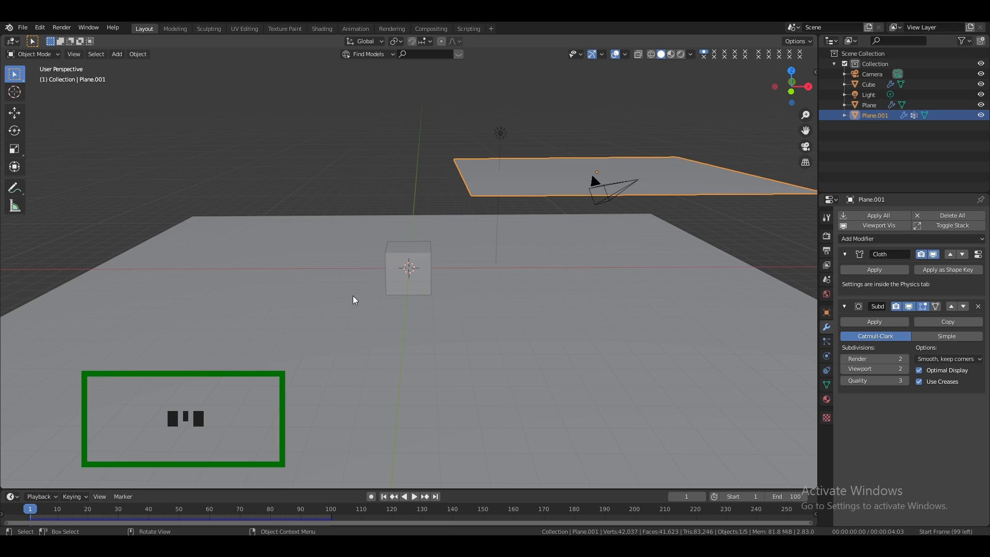
pyautogui.hotkey('shift', 'a')
pyautogui.moveTo(354, 296)
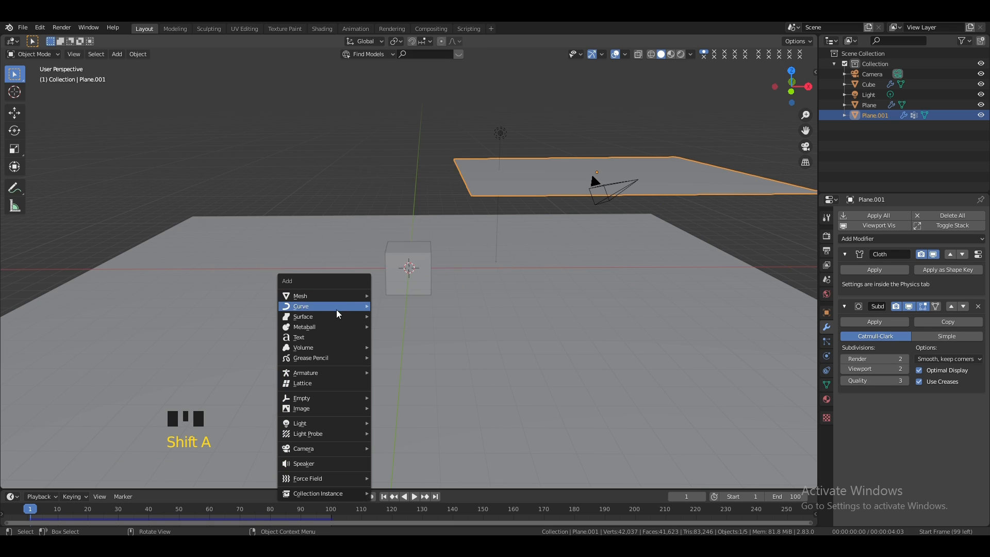
pyautogui.moveTo(311, 375)
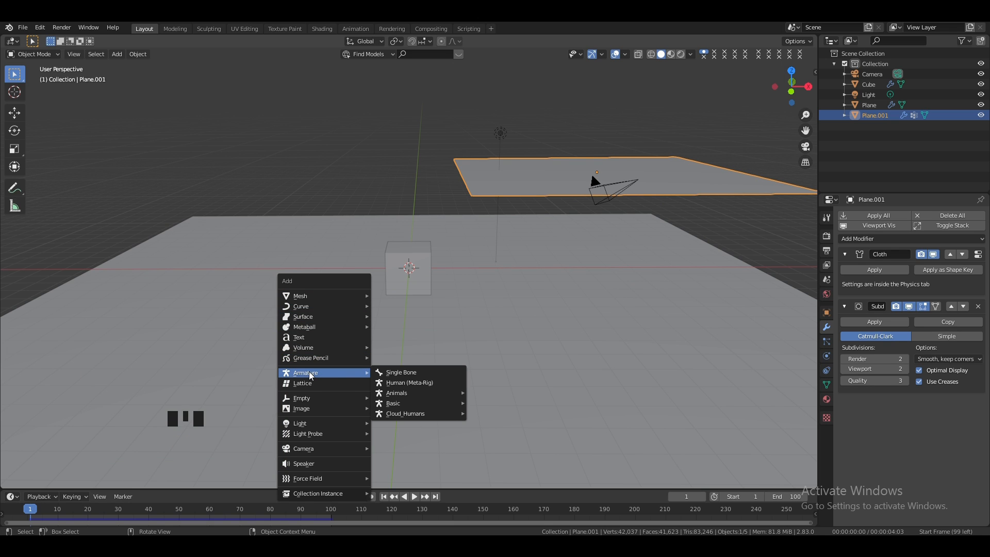
pyautogui.click(400, 372)
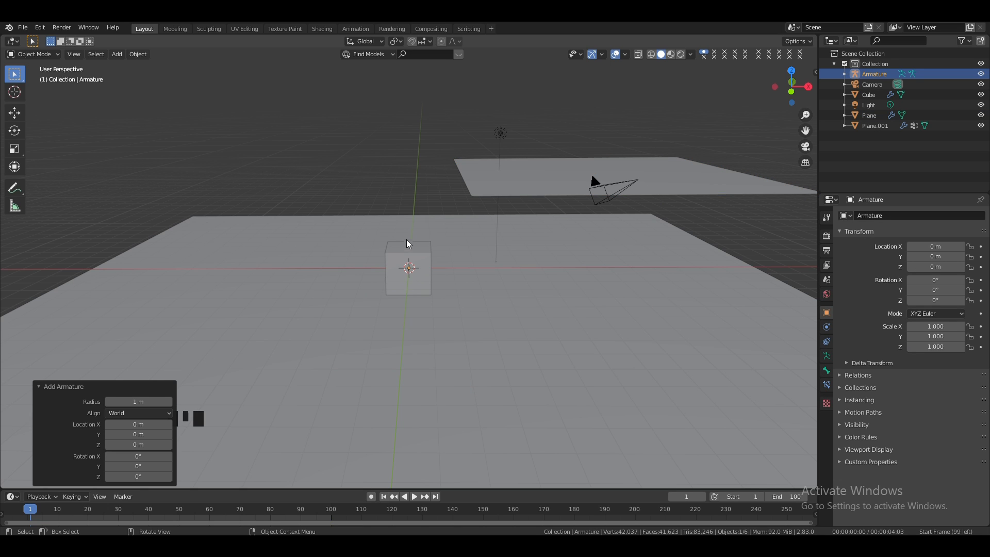
pyautogui.press('g')
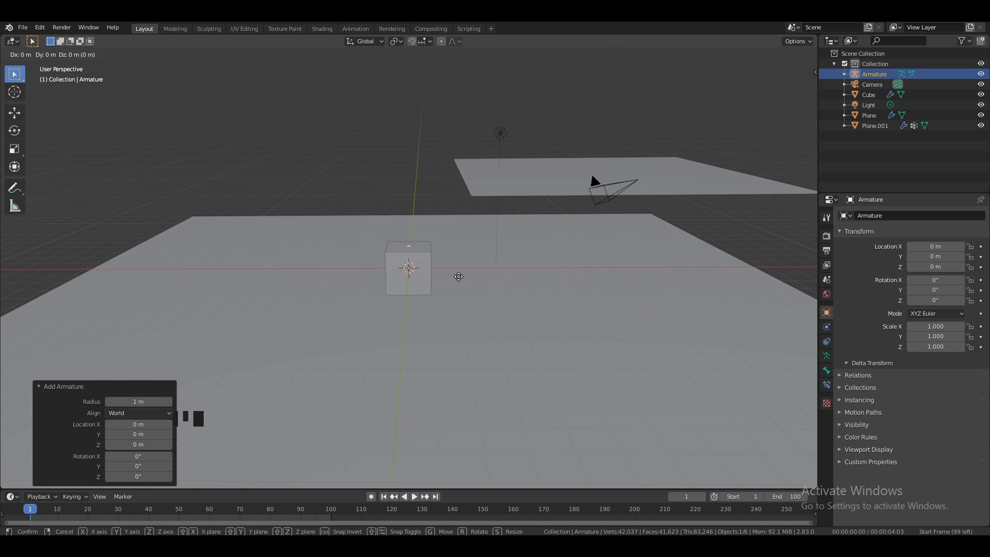
pyautogui.press('z')
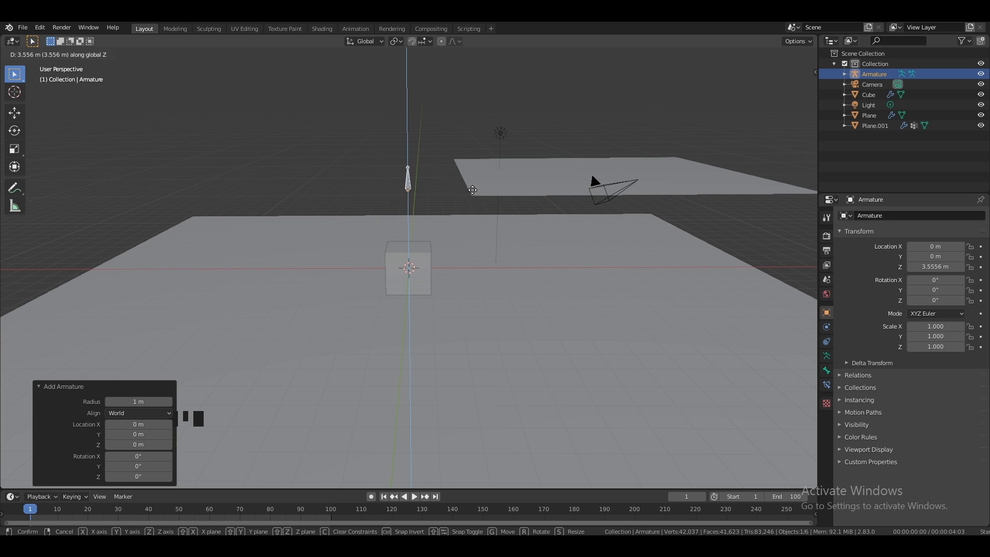
pyautogui.click(473, 182)
# Move the armature about 2.9 m along X and about -5.34 m along Y to one pinned corner of the cloth
pyautogui.press('g')
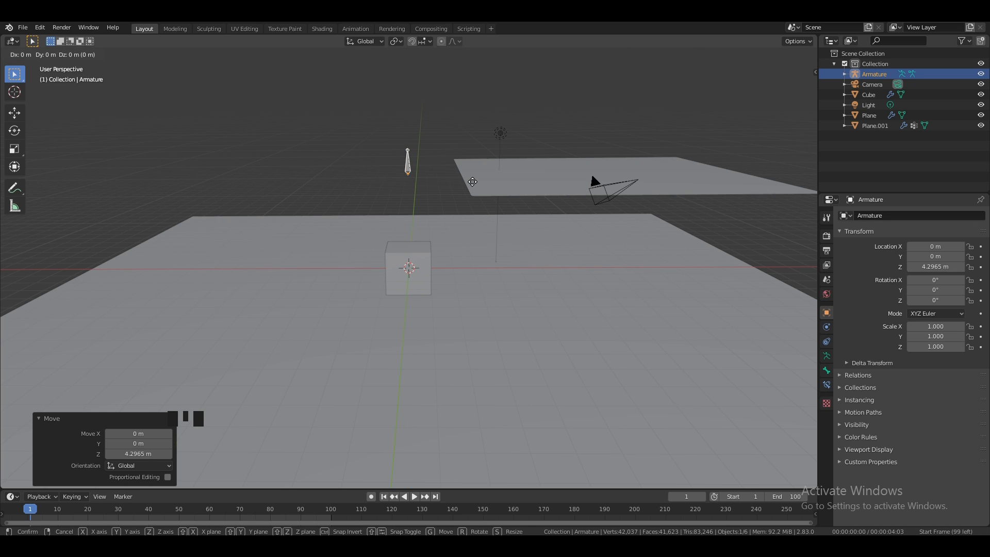
pyautogui.press('x')
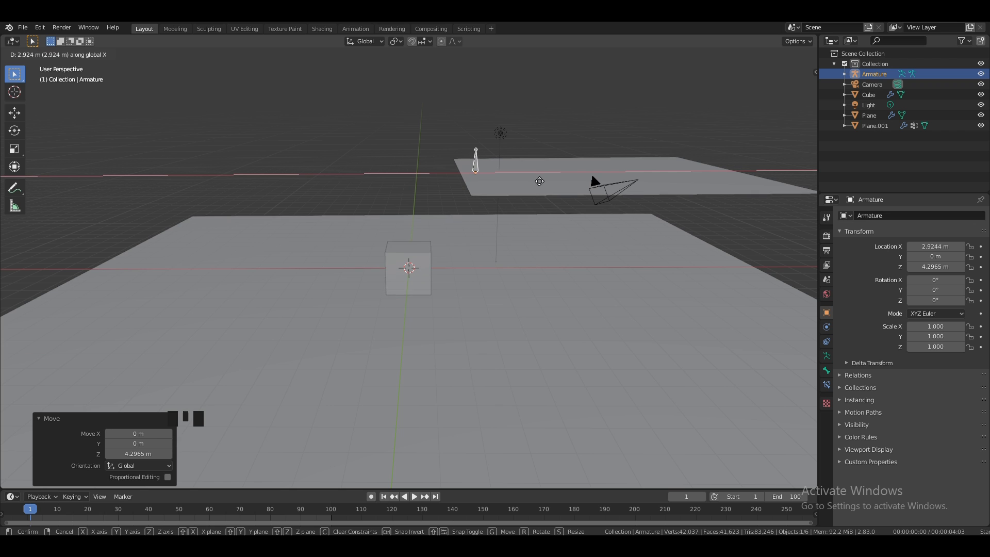
pyautogui.click(539, 181)
pyautogui.moveTo(801, 85)
pyautogui.mouseDown()
pyautogui.moveTo(790, 79)
pyautogui.moveTo(789, 90)
pyautogui.moveTo(803, 72)
pyautogui.moveTo(792, 85)
pyautogui.mouseUp()
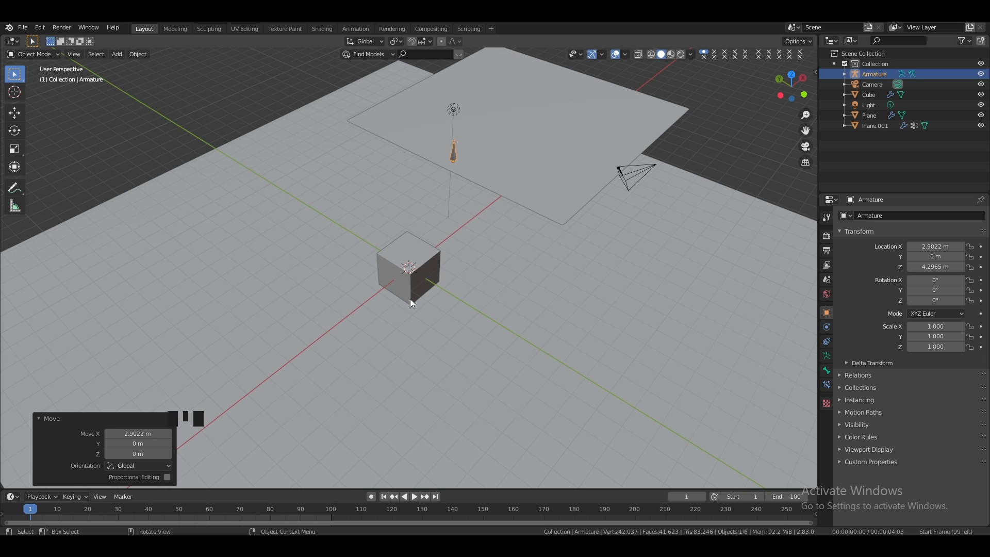
pyautogui.press('g')
pyautogui.press('y')
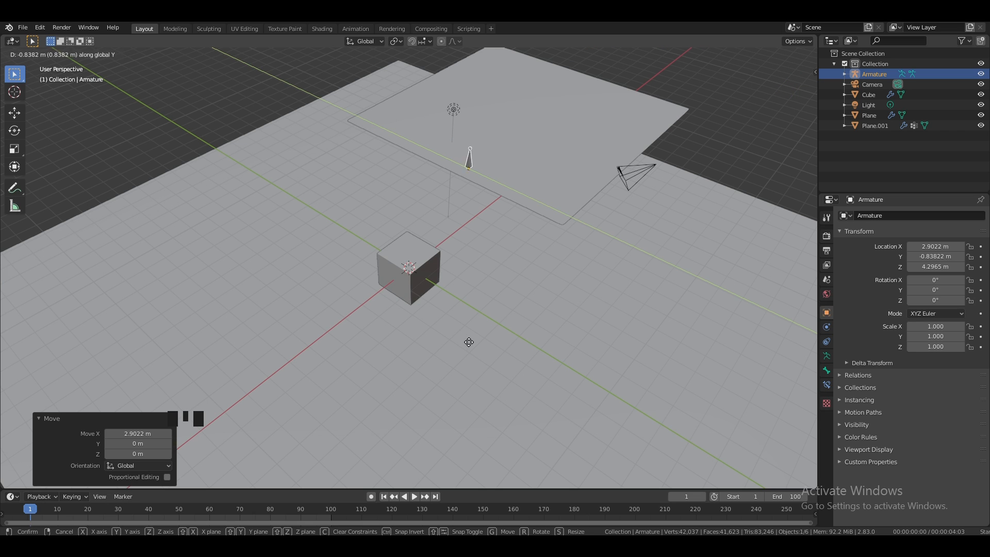
pyautogui.click(503, 369)
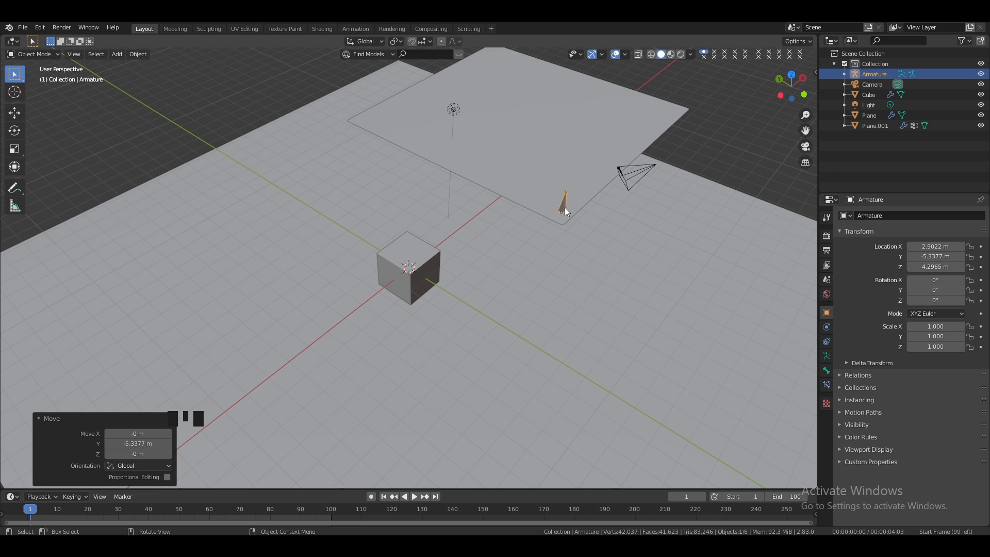
# In Edit Mode, duplicate the bone about 10.66 m along Y to the cloth's other pinned corner, and return to Object Mode
pyautogui.click(36, 55)
pyautogui.click(38, 79)
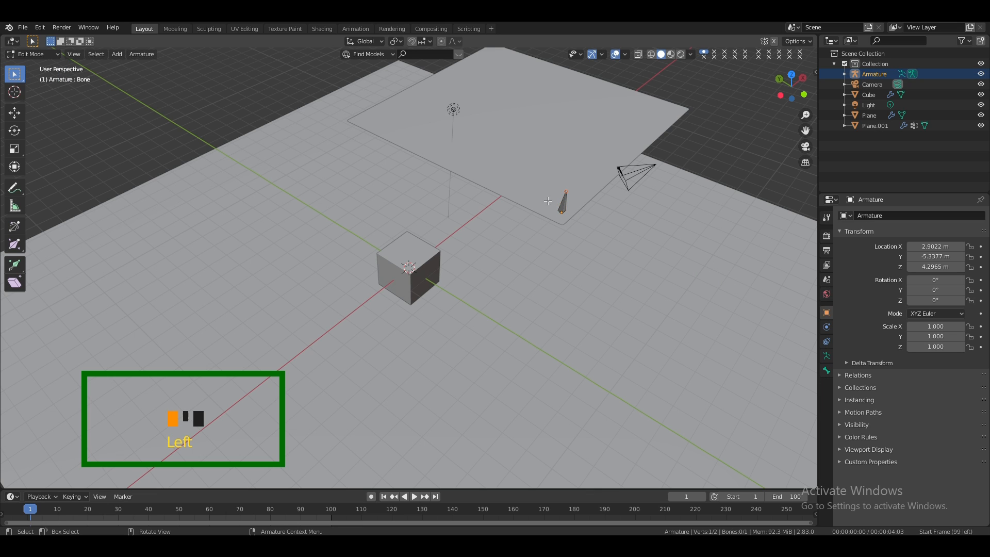
pyautogui.click(567, 202)
pyautogui.hotkey('shift', 'd')
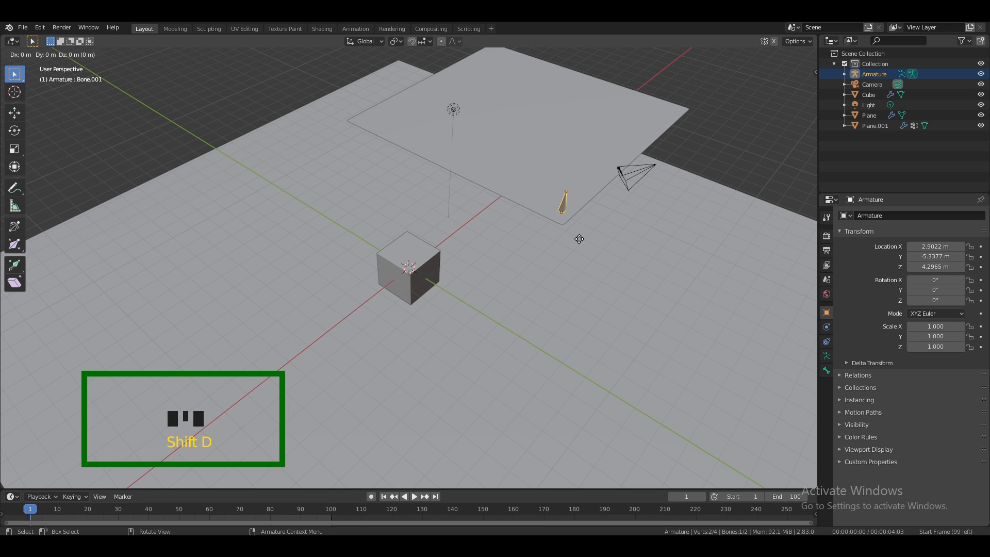
pyautogui.press('y')
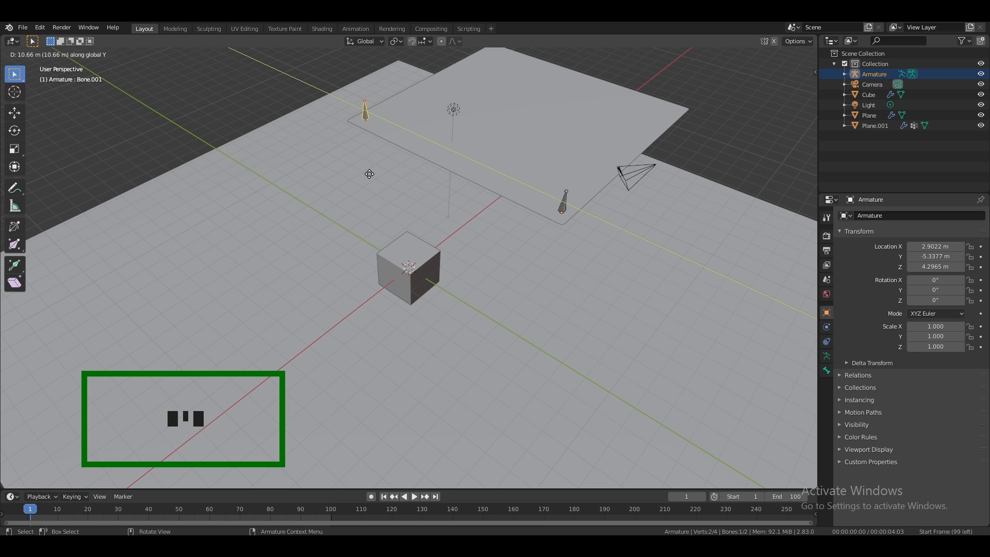
pyautogui.click(148, 112)
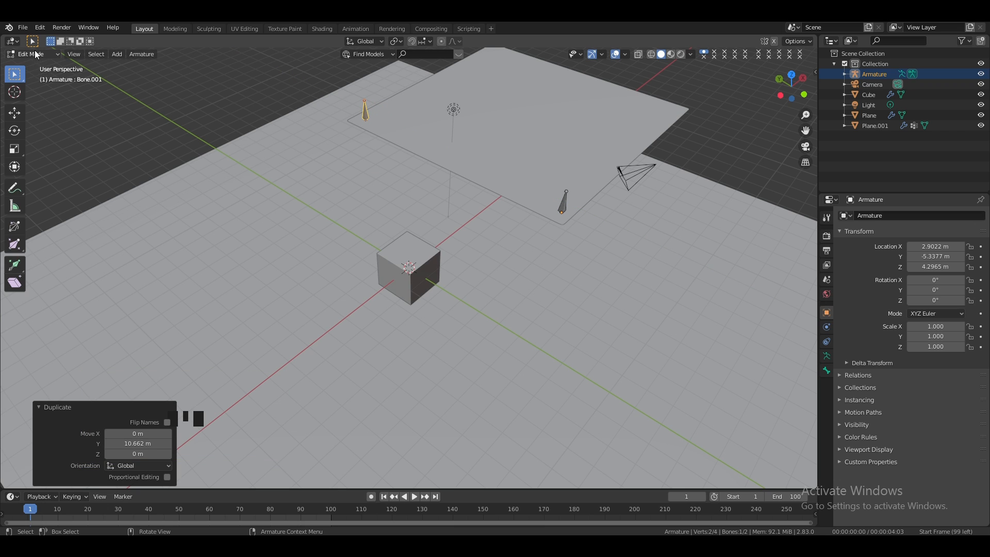
pyautogui.click(38, 57)
pyautogui.click(28, 66)
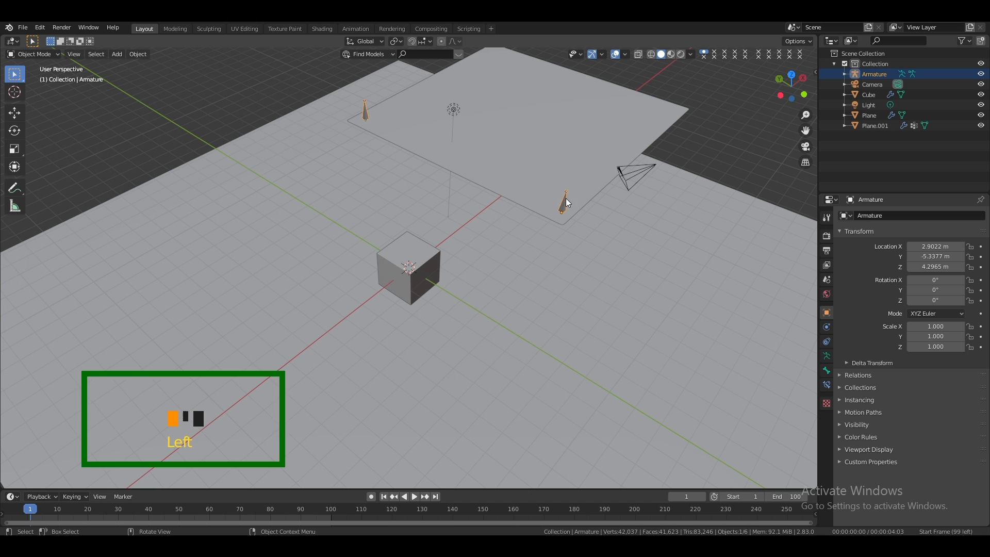
# Parent the cloth plane to the armature using Armature Deform With Automatic Weights
pyautogui.moveTo(779, 94); pyautogui.dragTo(564, 169)
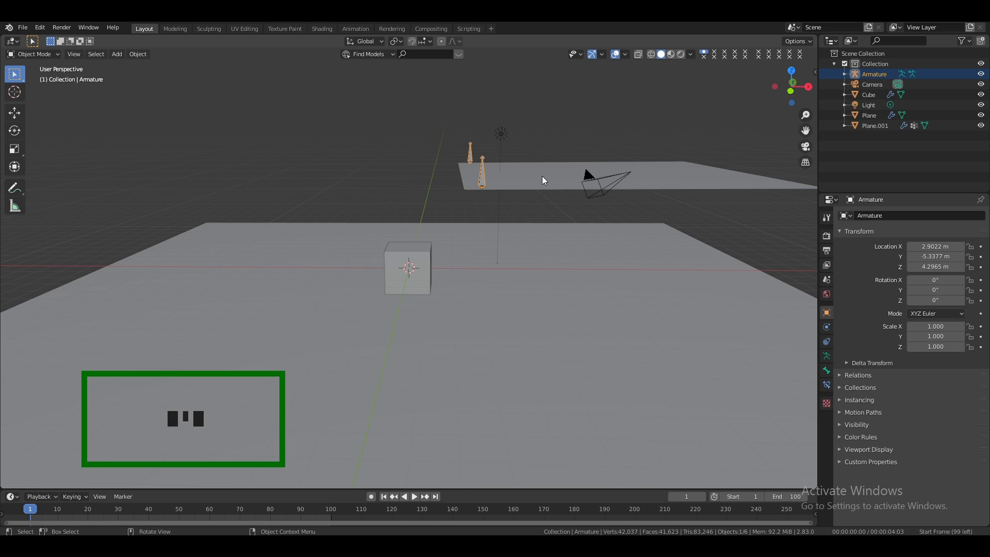
pyautogui.click(543, 179)
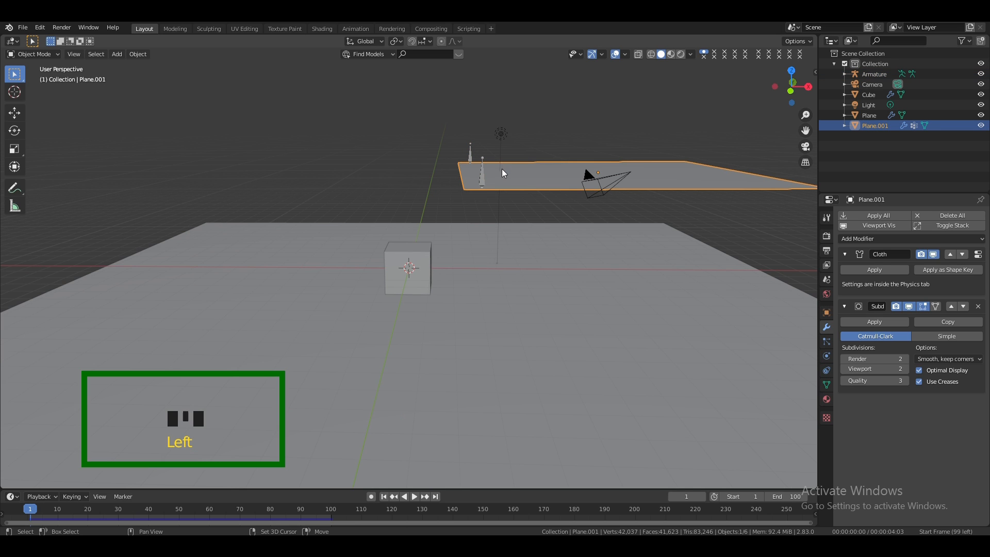
pyautogui.keyDown('shift'); pyautogui.click(483, 166); pyautogui.keyUp('shift')
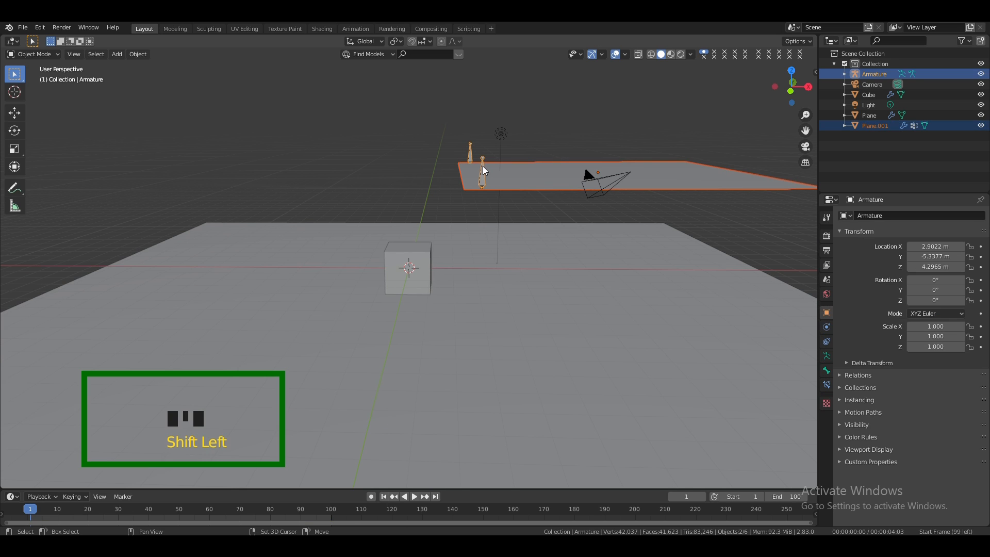
pyautogui.hotkey('ctrl', 'p')
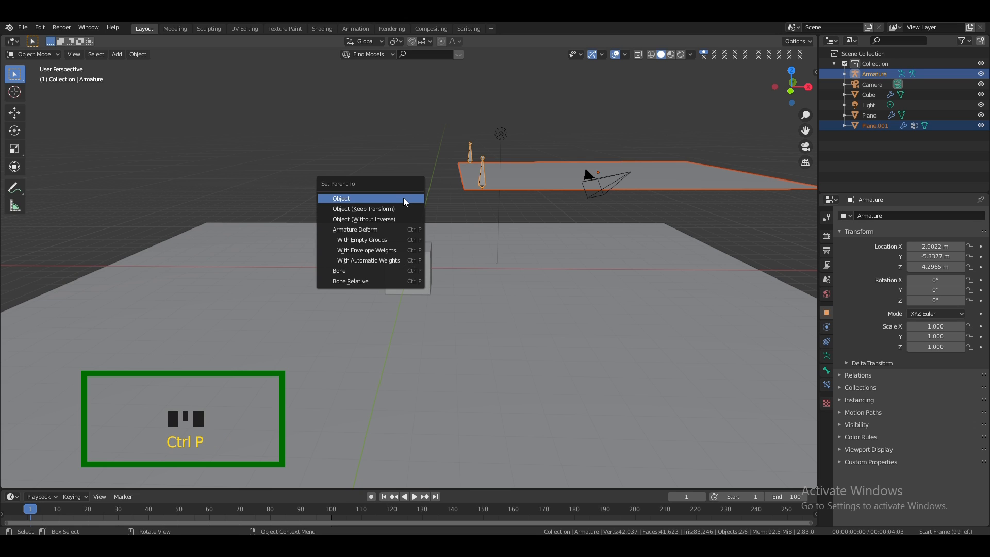
pyautogui.click(371, 261)
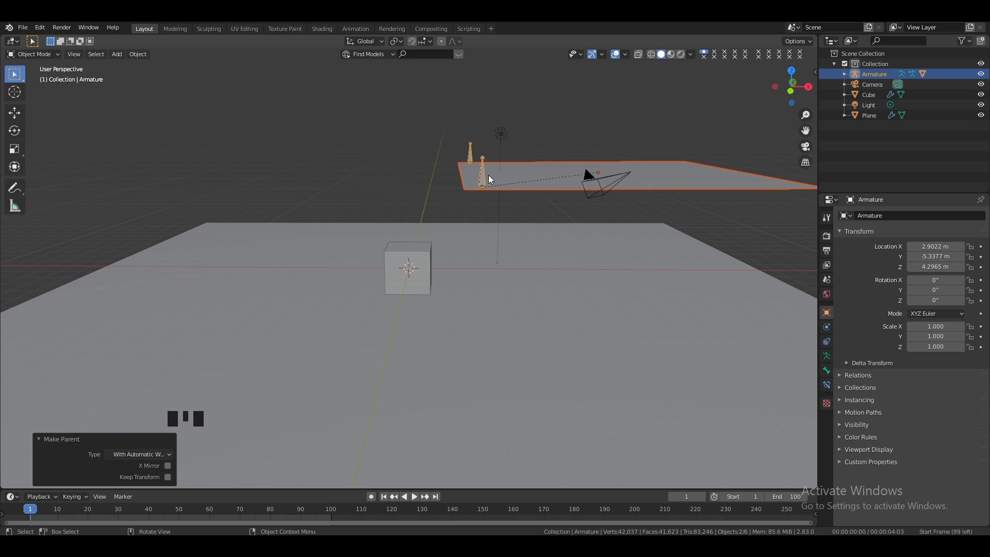
# Select only the armature and insert a LocRot keyframe for it at frame 1
pyautogui.click(472, 149)
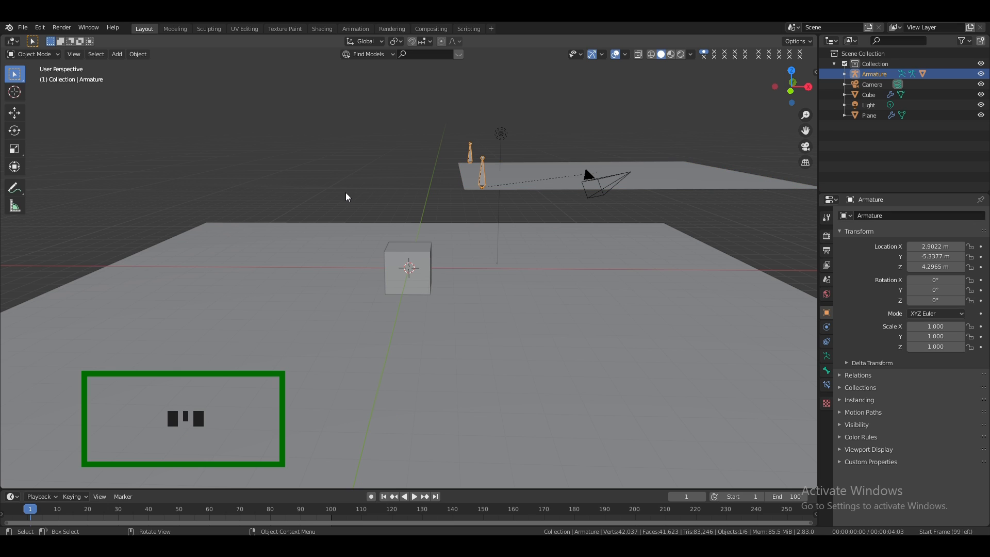
pyautogui.press('i')
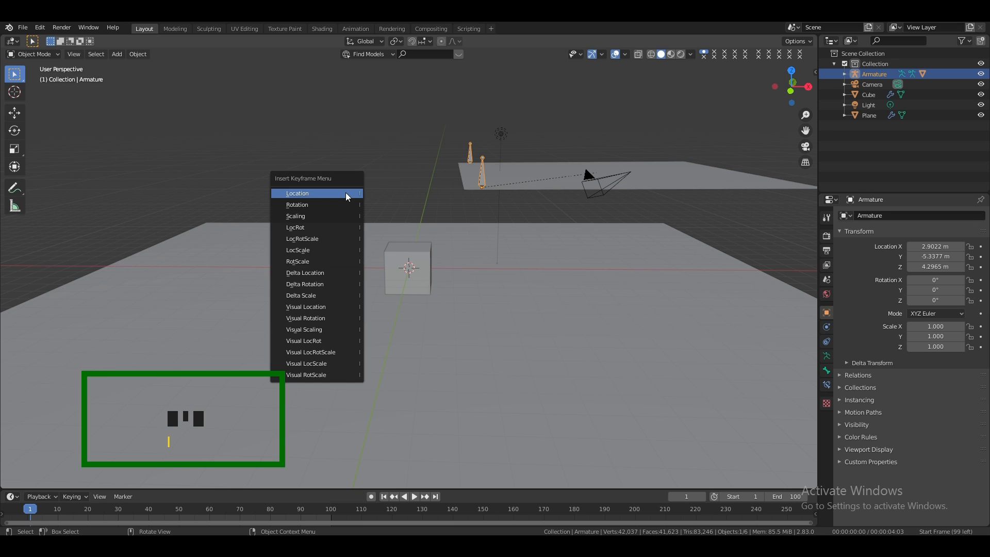
pyautogui.click(317, 227)
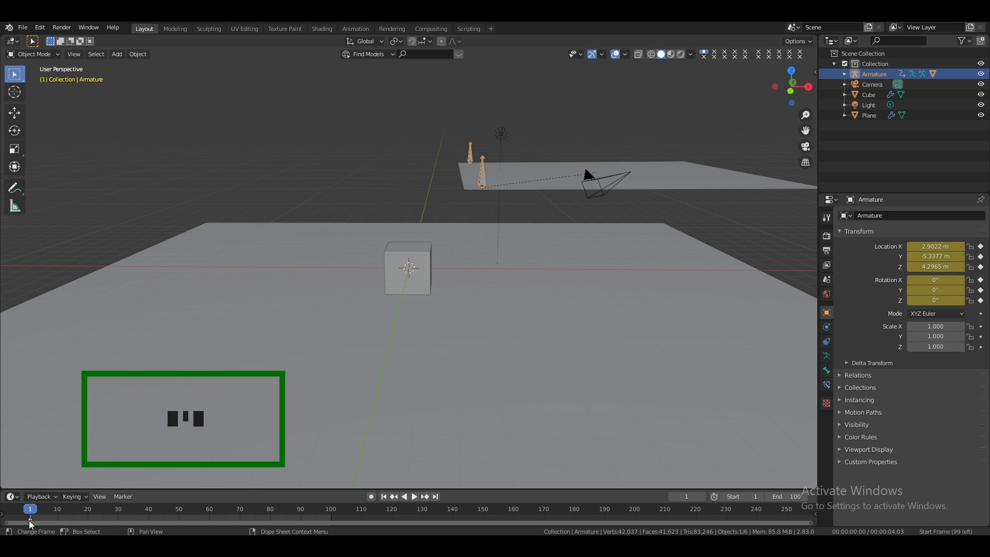
# At frame 100, move the armature about -9.24 m along X past the cube and insert a LocRot keyframe
pyautogui.click(333, 509)
pyautogui.click(333, 510)
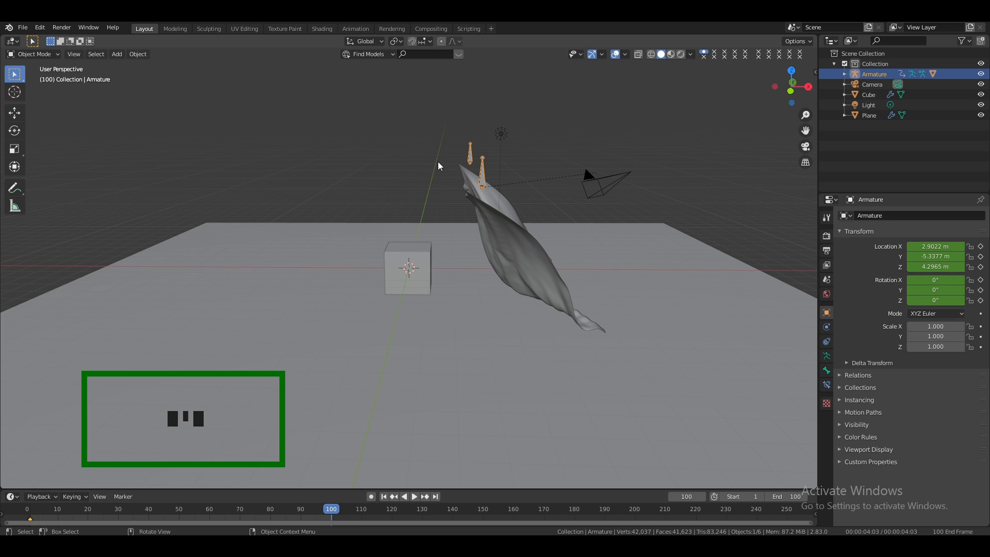
pyautogui.press('g')
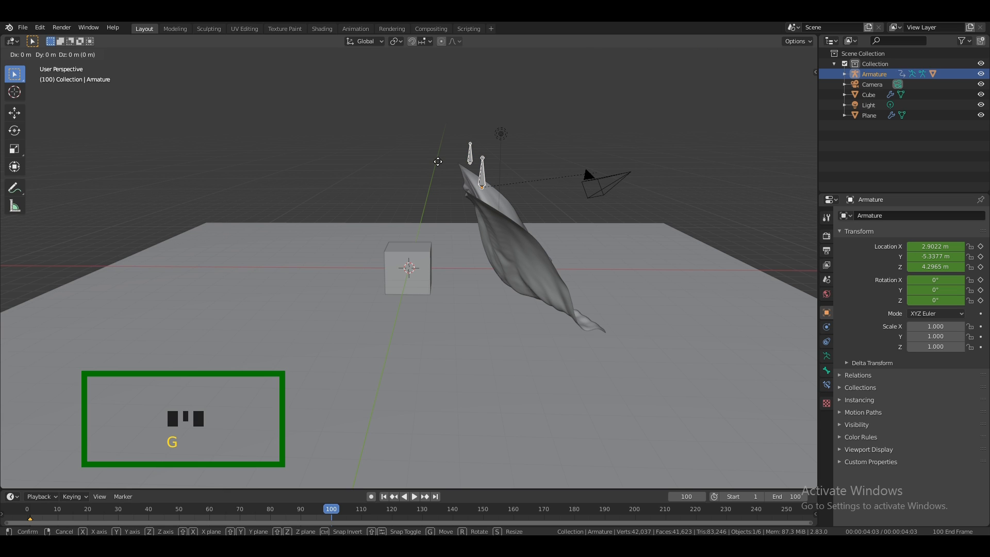
pyautogui.press('x')
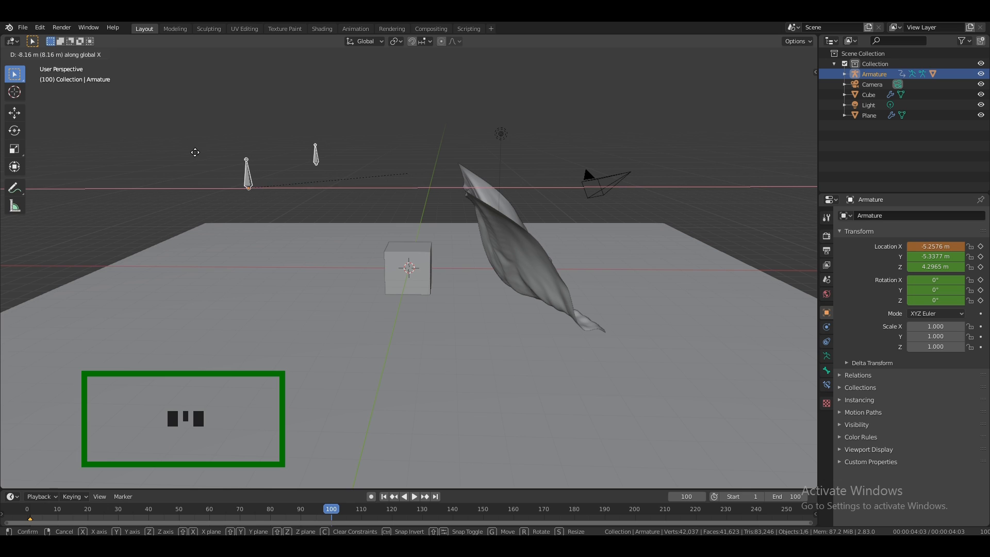
pyautogui.click(175, 155)
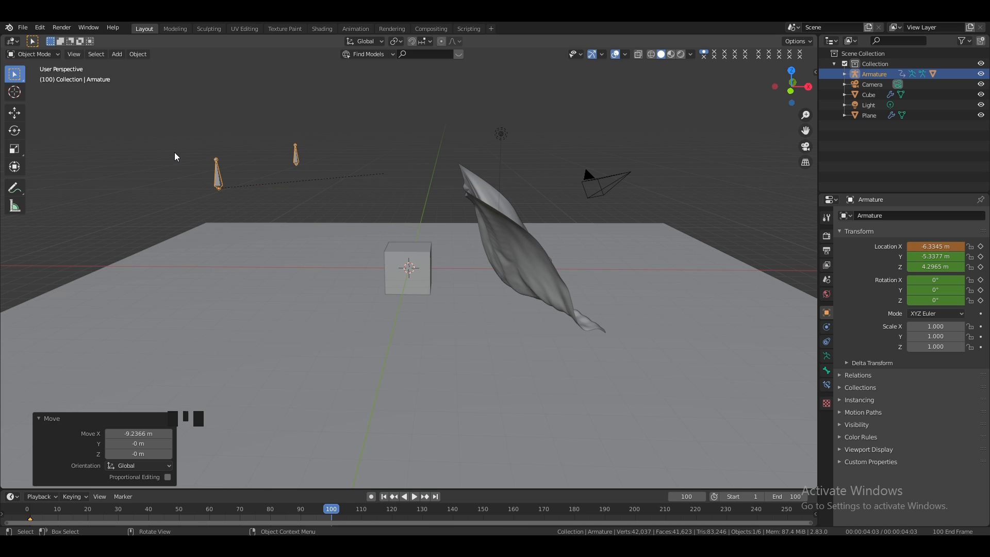
pyautogui.press('i')
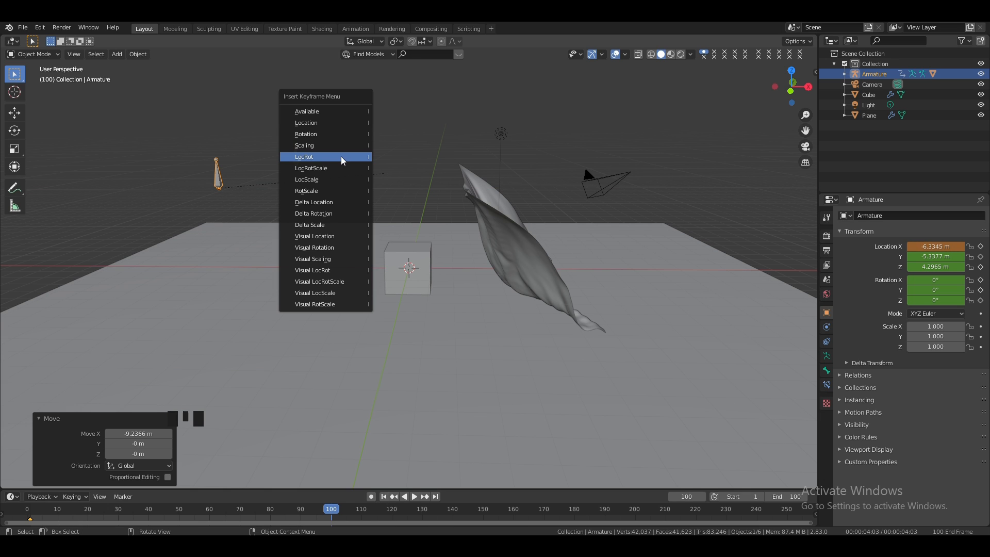
pyautogui.click(338, 160)
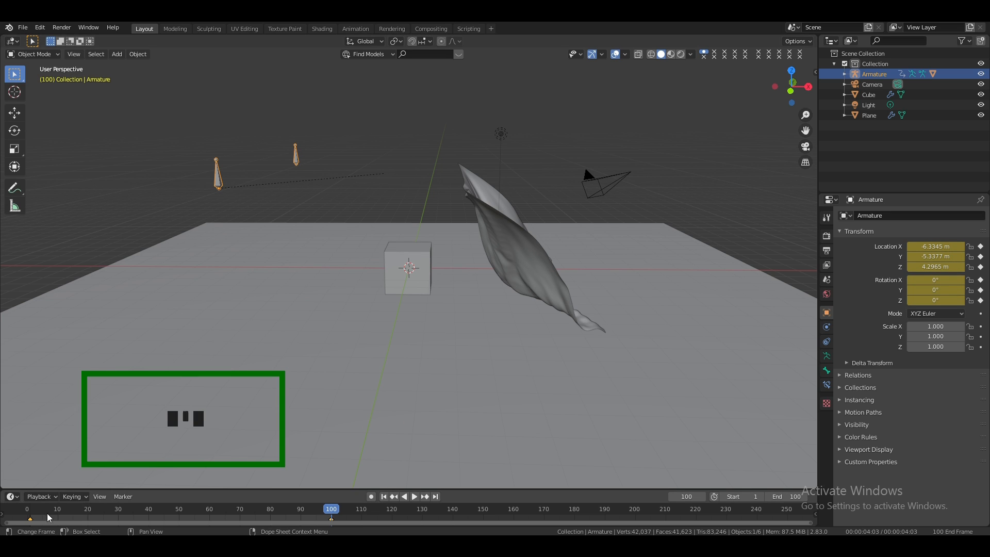
# Return to frame 1 and bake the cloth plane's simulation cache for frames 1 to 100
pyautogui.click(31, 509)
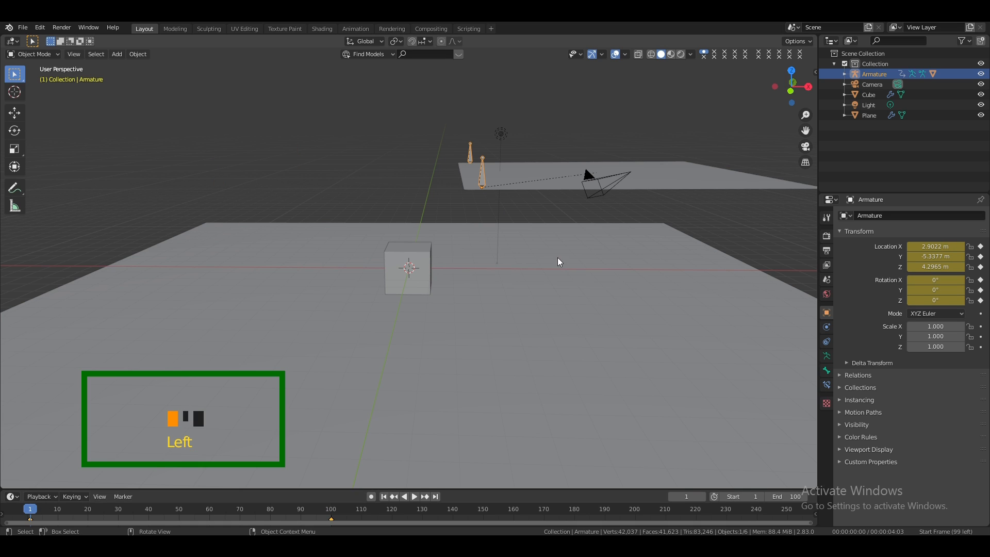
pyautogui.click(664, 172)
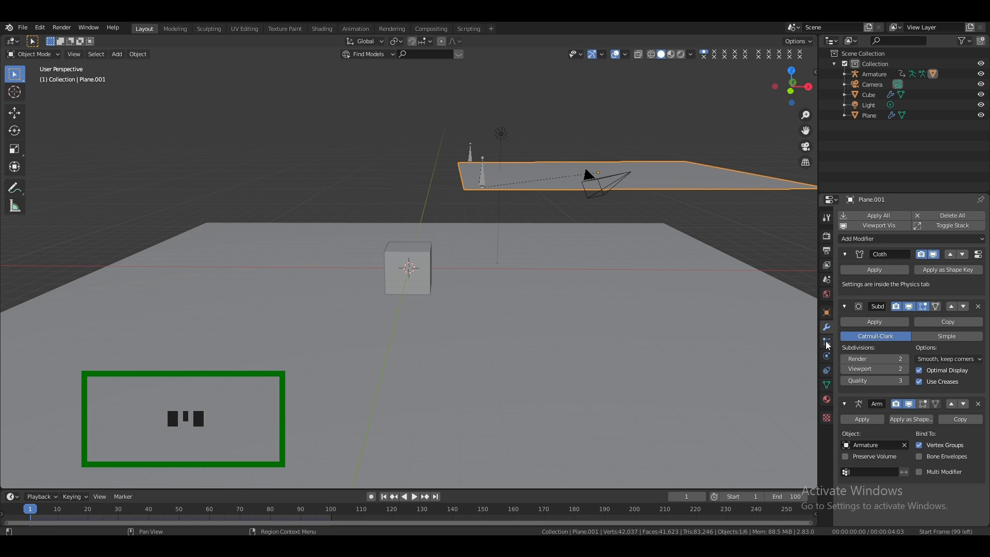
pyautogui.click(827, 357)
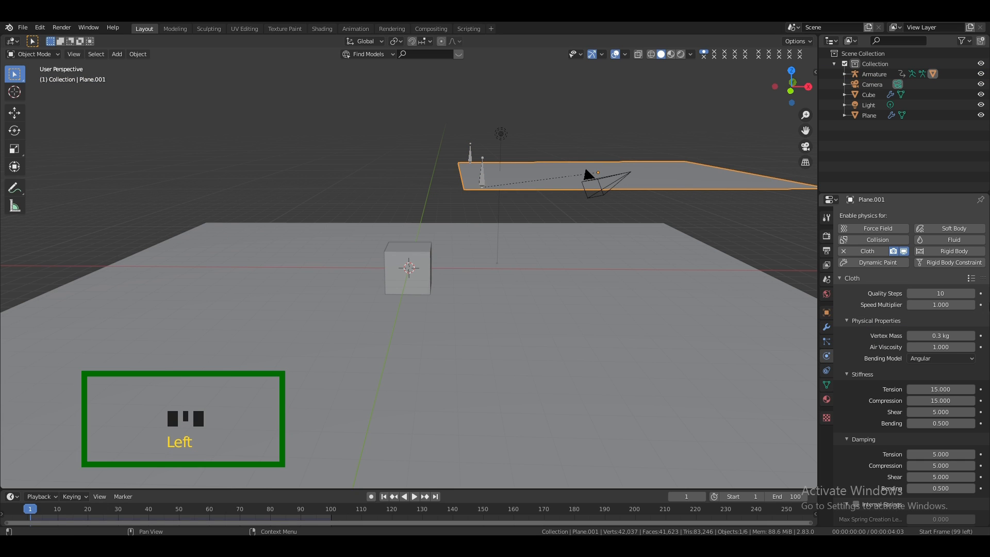
pyautogui.moveTo(987, 258); pyautogui.dragTo(987, 406)
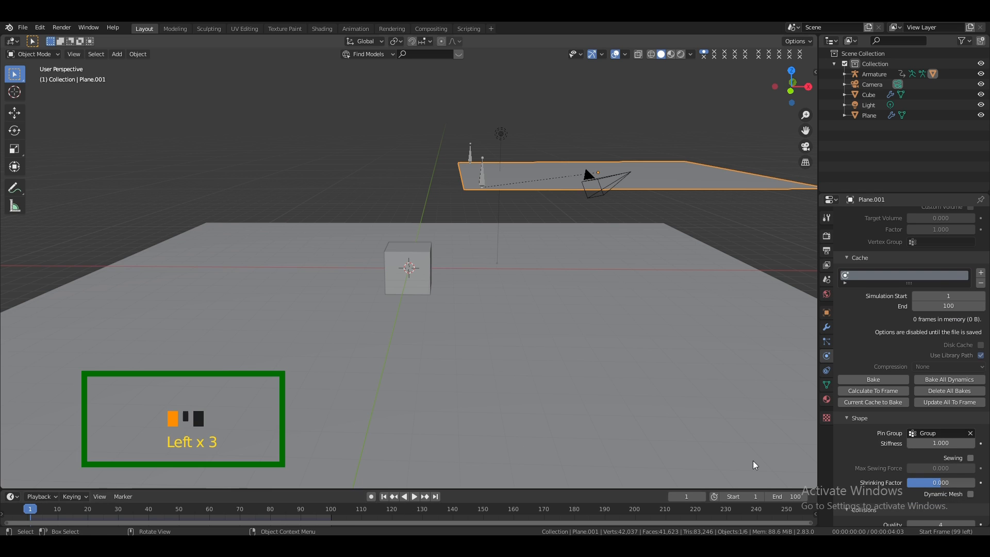
pyautogui.click(873, 380)
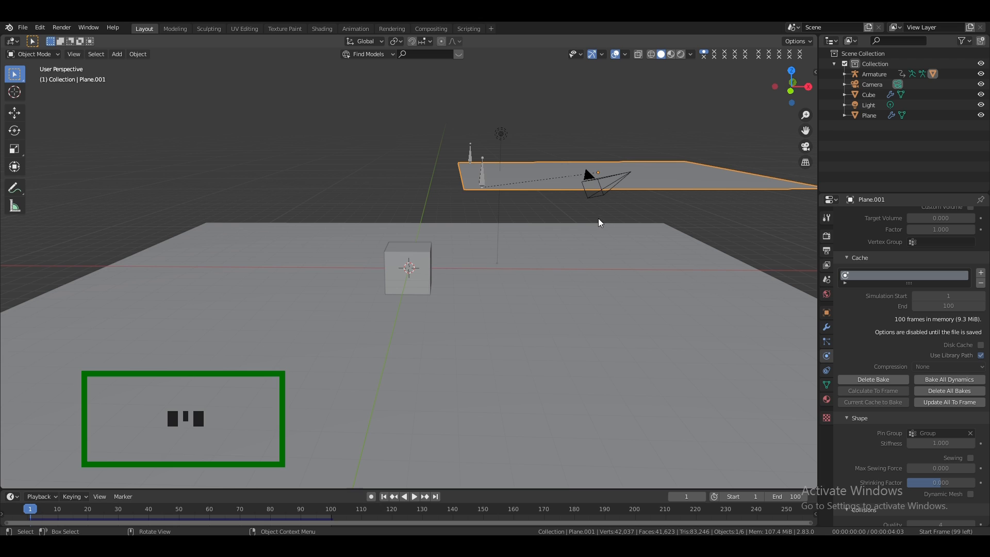
# Play the baked animation and examine from several angles how the cloth is pulled over the cube
pyautogui.click(642, 112)
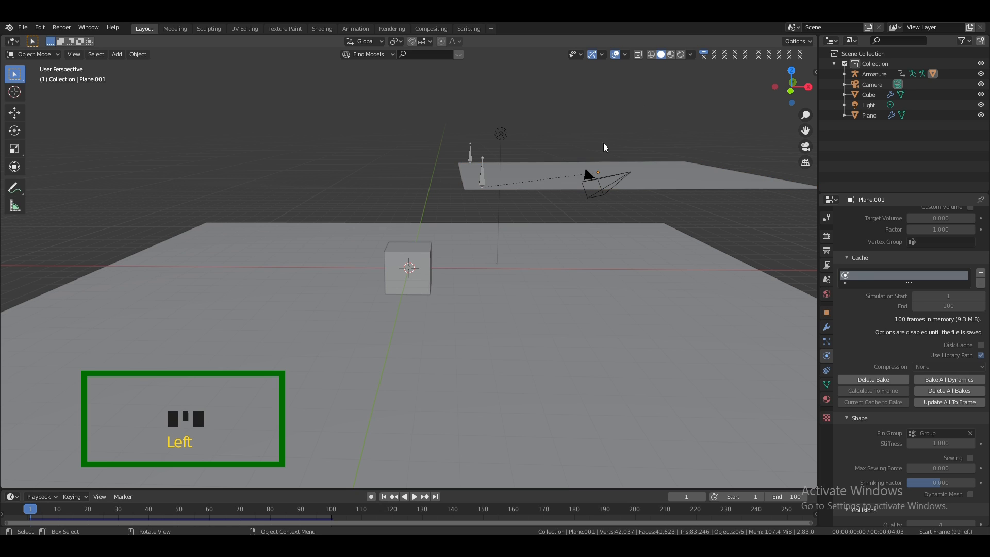
pyautogui.click(412, 497)
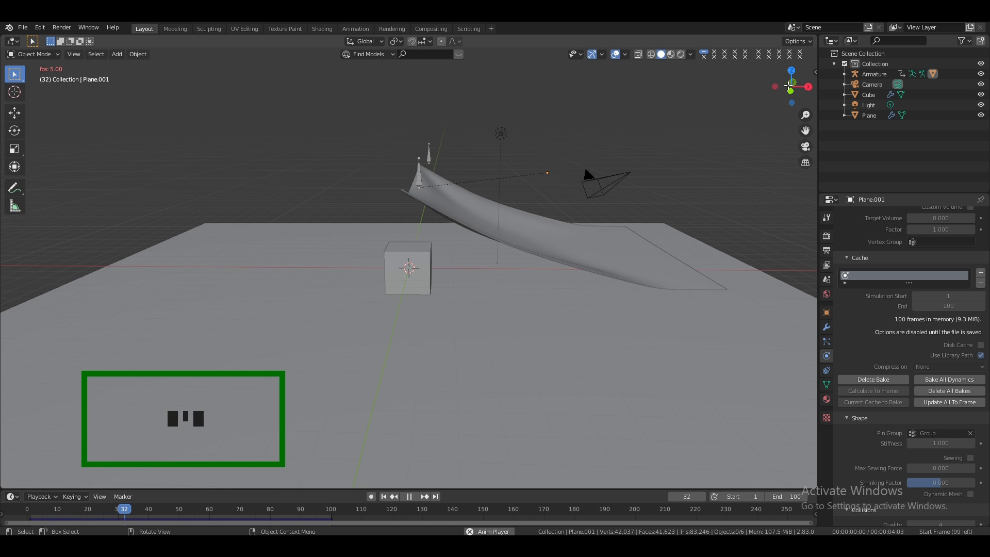
pyautogui.moveTo(789, 84); pyautogui.dragTo(793, 82)
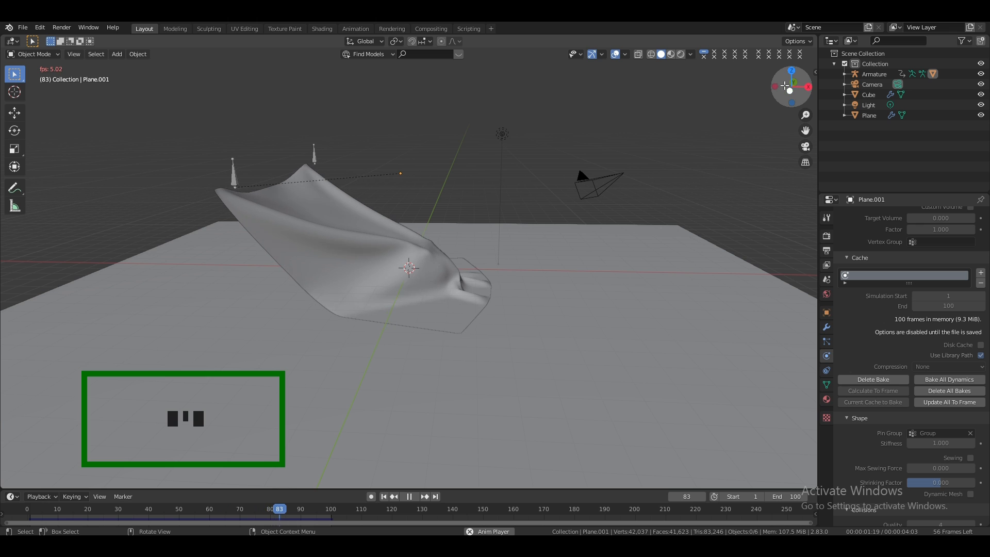
pyautogui.moveTo(785, 86)
pyautogui.mouseDown()
pyautogui.moveTo(738, 90)
pyautogui.moveTo(783, 84)
pyautogui.mouseUp()
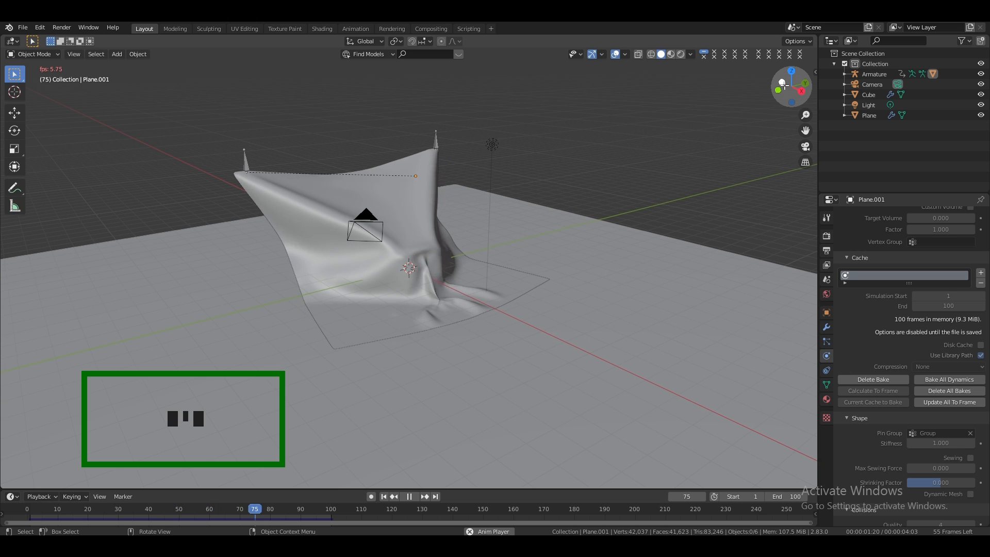
pyautogui.moveTo(783, 84); pyautogui.dragTo(819, 84)
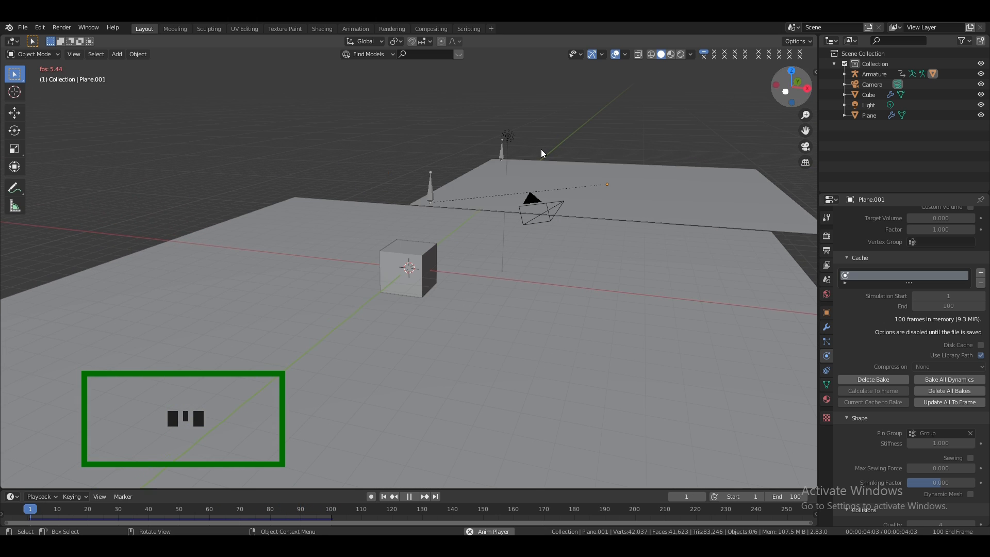
pyautogui.press('space')
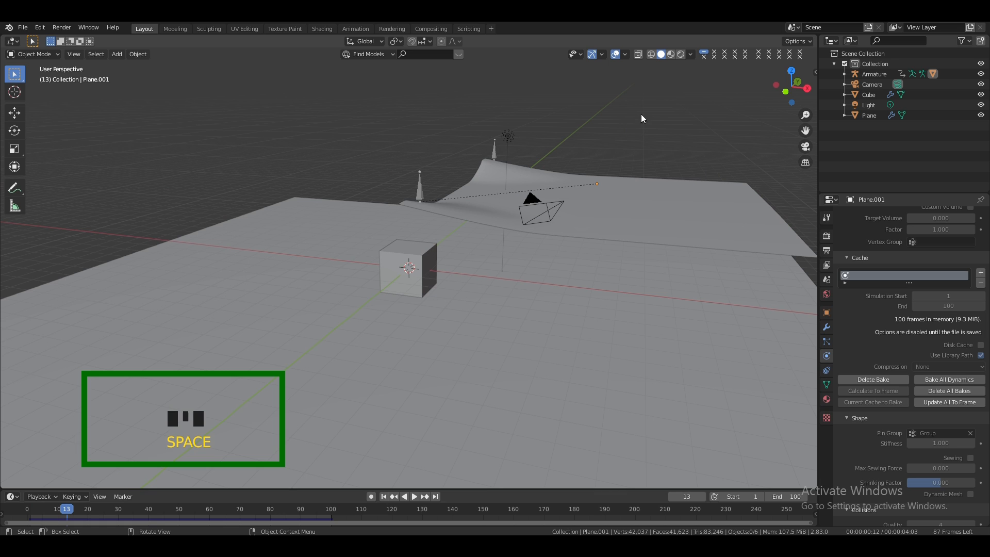
# Switch the viewport to rendered shading and change the scene's light type to Area
pyautogui.click(682, 54)
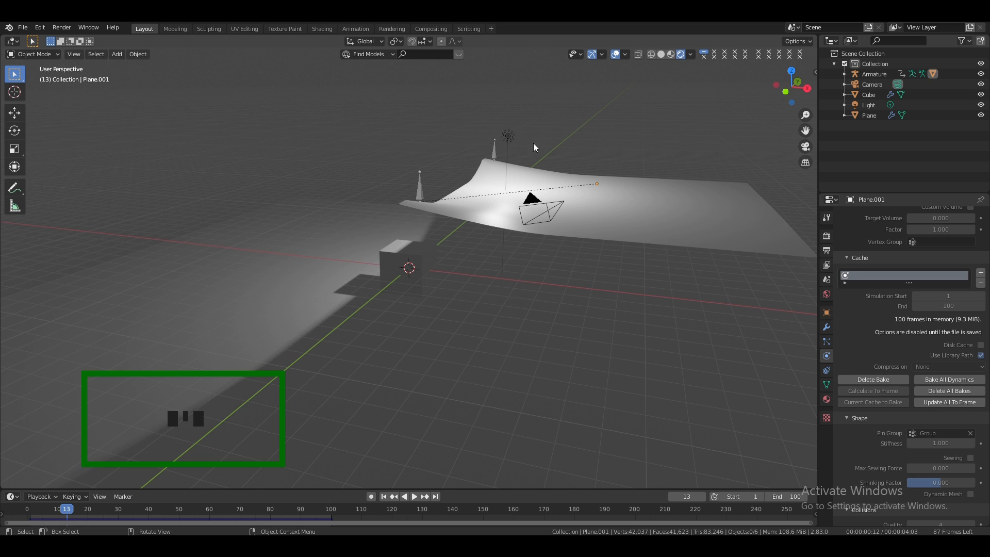
pyautogui.click(513, 137)
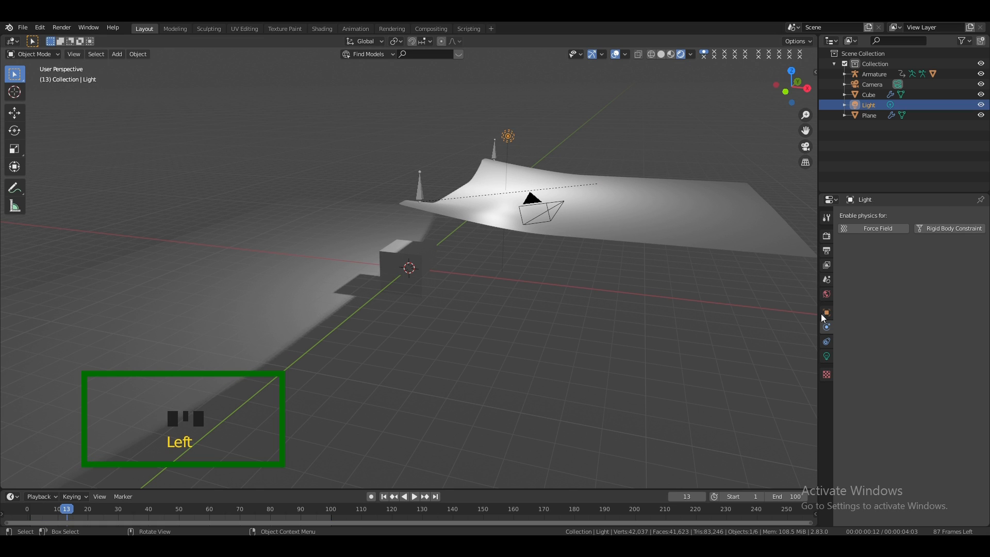
pyautogui.click(827, 356)
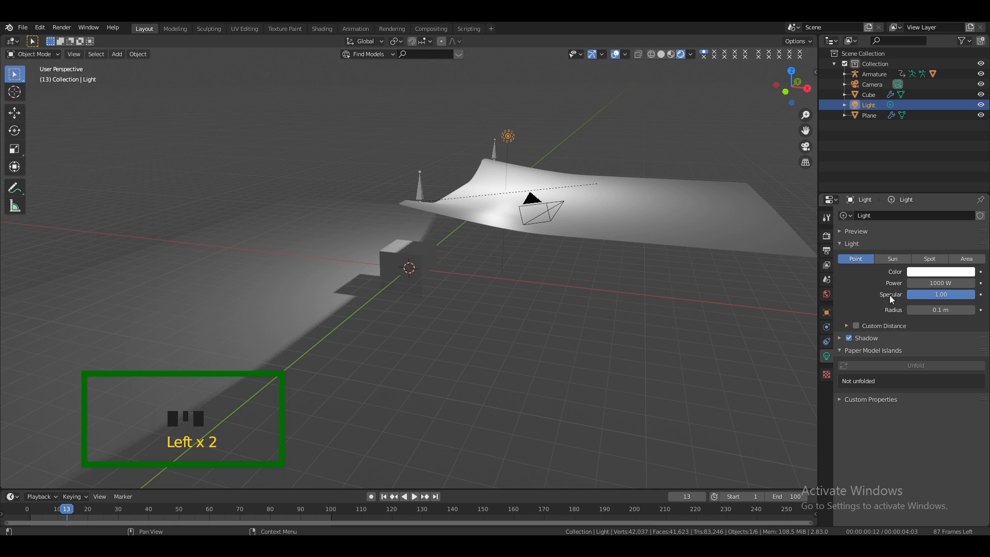
pyautogui.click(958, 258)
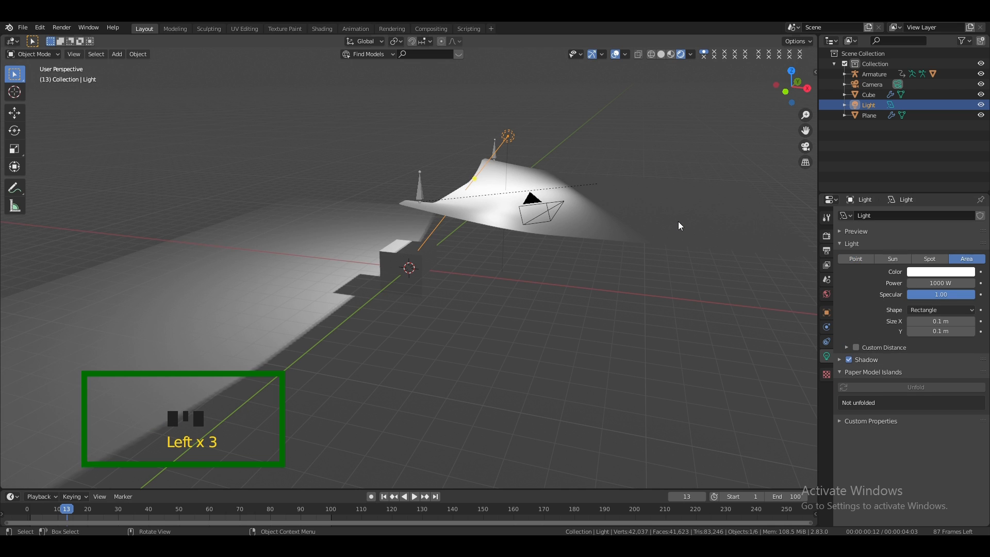
# Move the area light about 6 m along X and about 10 m upward in total
pyautogui.press('g')
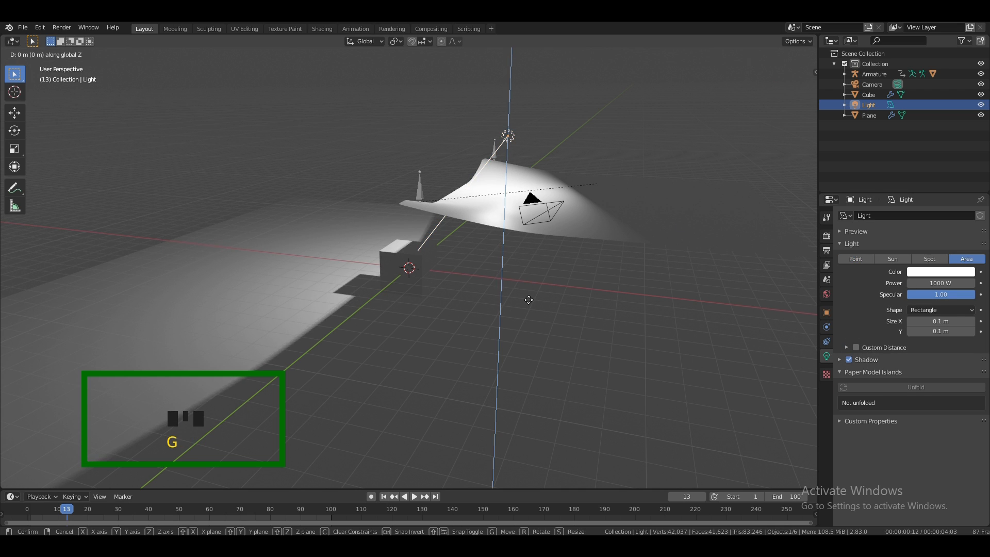
pyautogui.press('z')
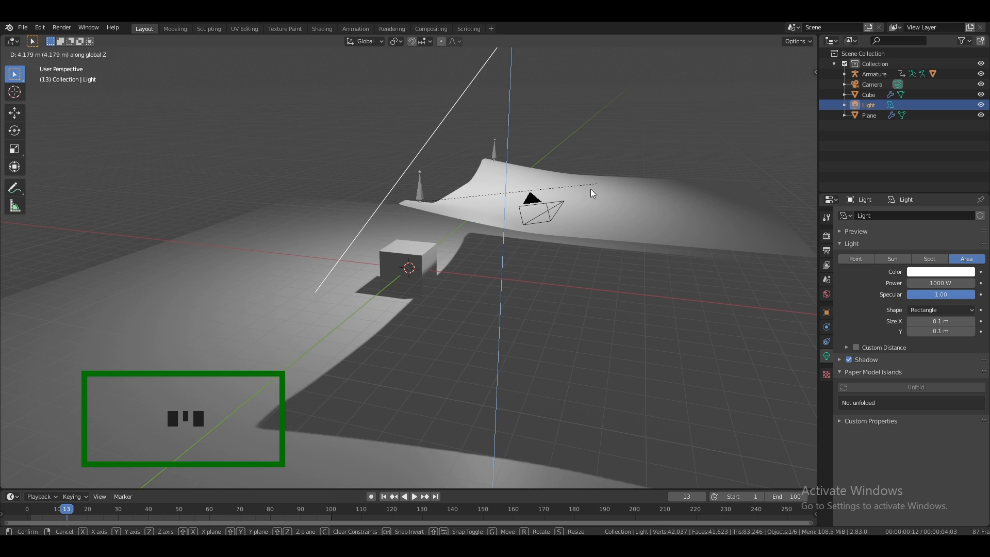
pyautogui.click(591, 190)
pyautogui.press('KP_Subtract')
pyautogui.press('KP_Subtract')
pyautogui.press('KP_Subtract')
pyautogui.press('KP_Subtract')
pyautogui.press('g')
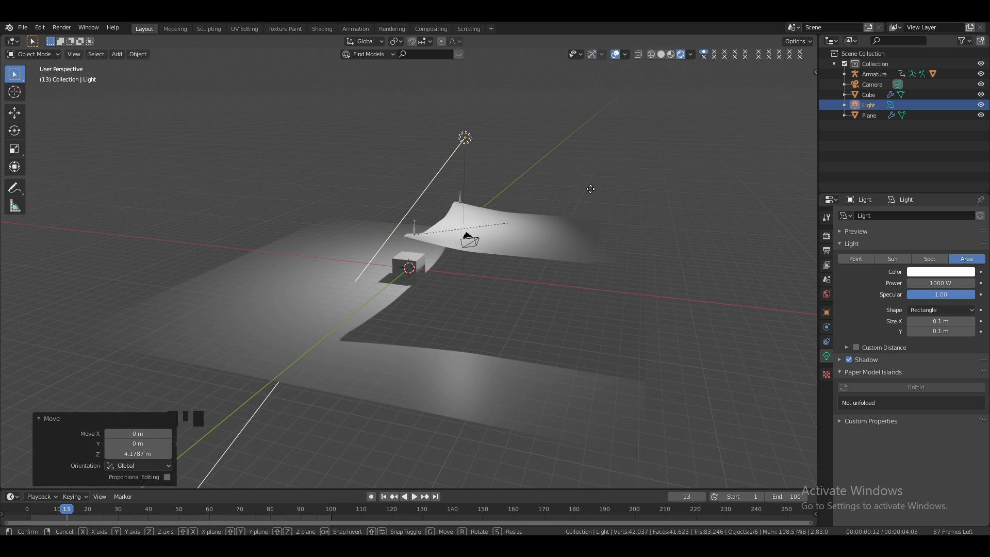
pyautogui.press('x')
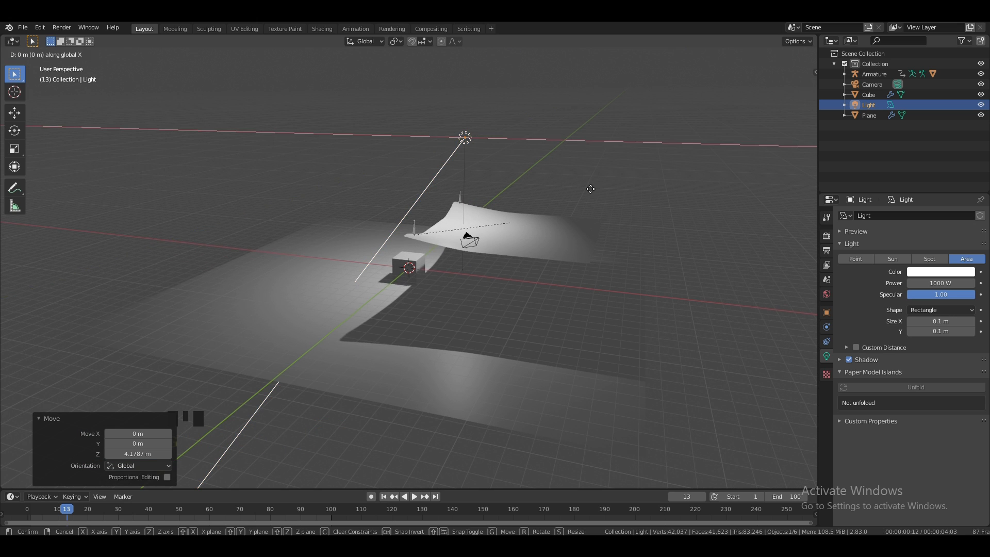
pyautogui.click(661, 171)
pyautogui.press('g')
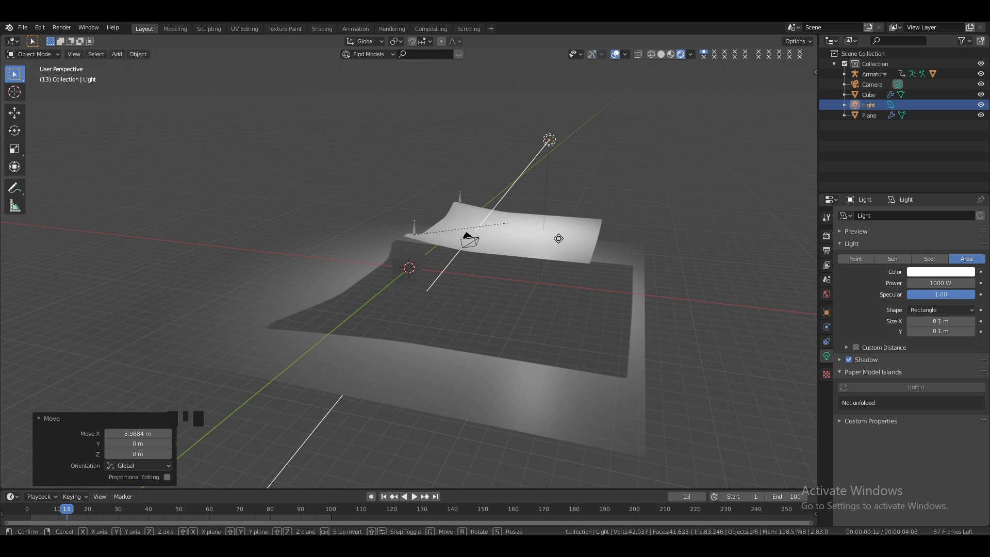
pyautogui.press('z')
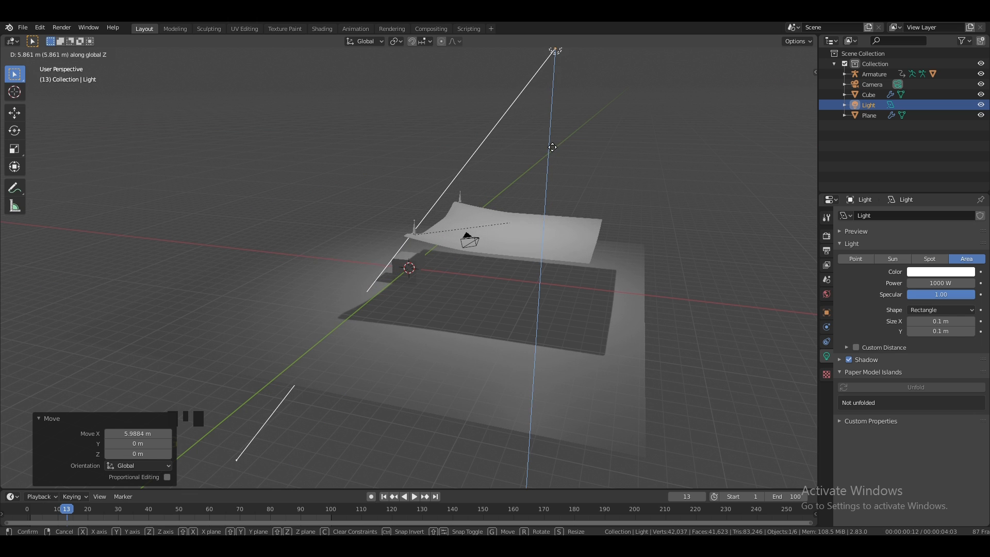
pyautogui.click(553, 150)
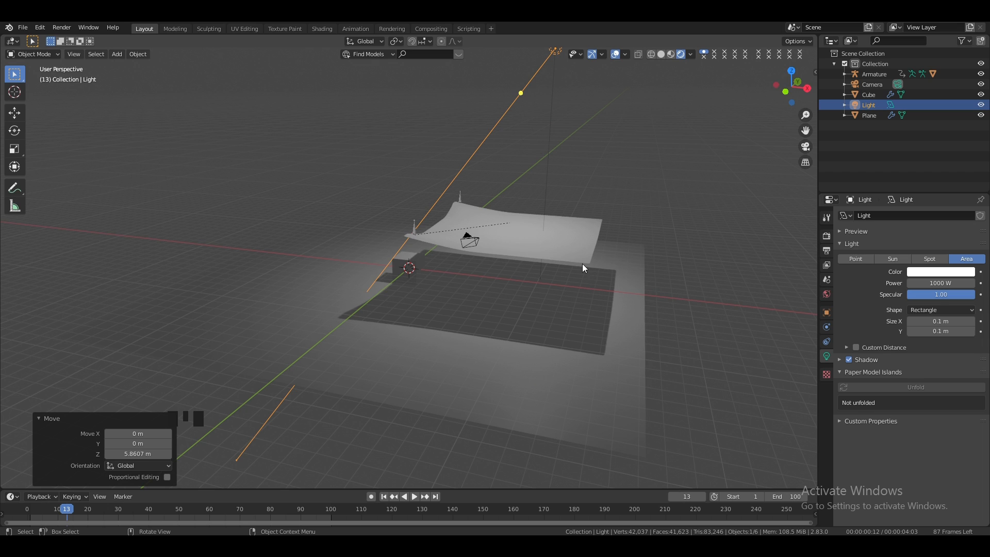
# Give the ground plane a new material with a dark yellow base color (hue 0.156, saturation 1.000, value 0.500)
pyautogui.click(532, 312)
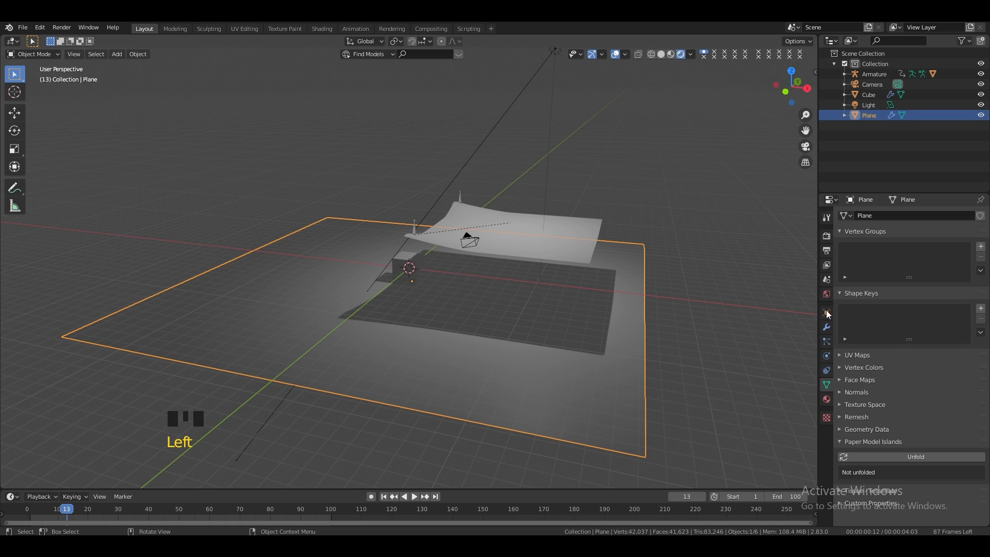
pyautogui.click(827, 399)
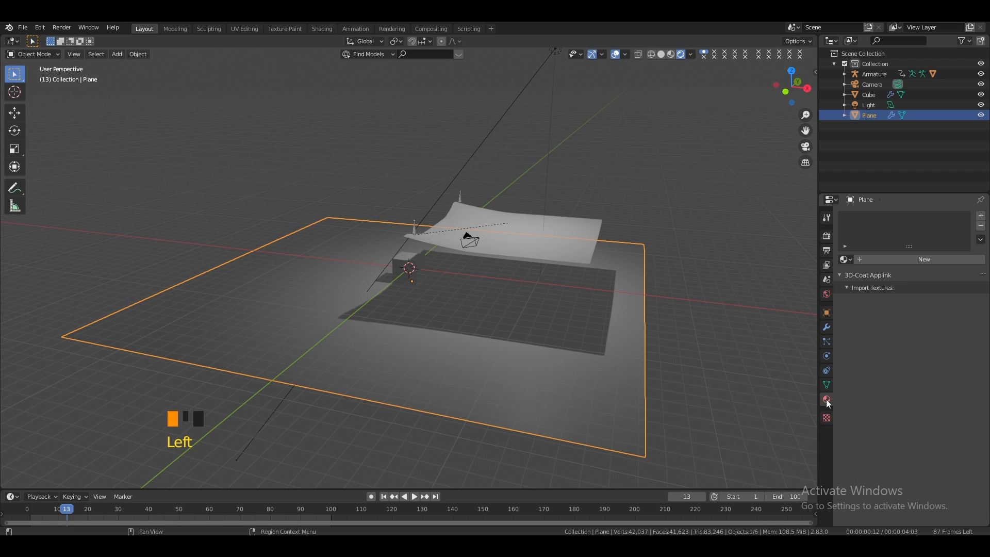
pyautogui.click(908, 259)
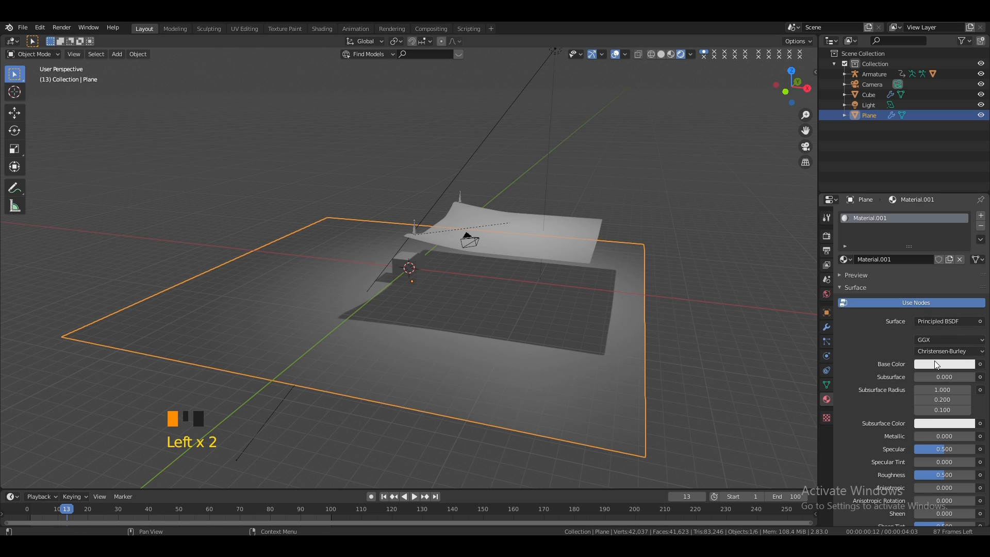
pyautogui.click(937, 365)
pyautogui.moveTo(910, 265); pyautogui.dragTo(890, 277)
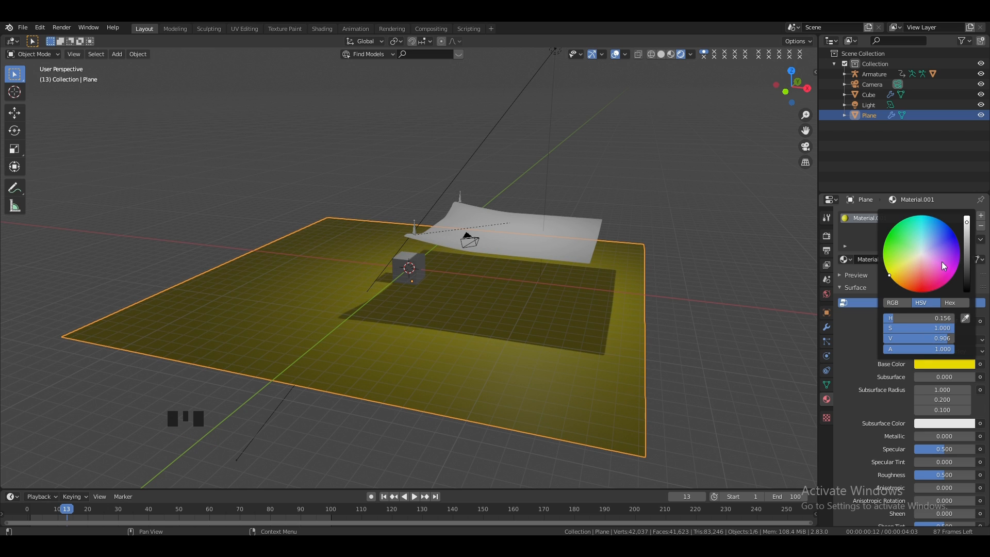
pyautogui.moveTo(967, 222); pyautogui.dragTo(967, 254)
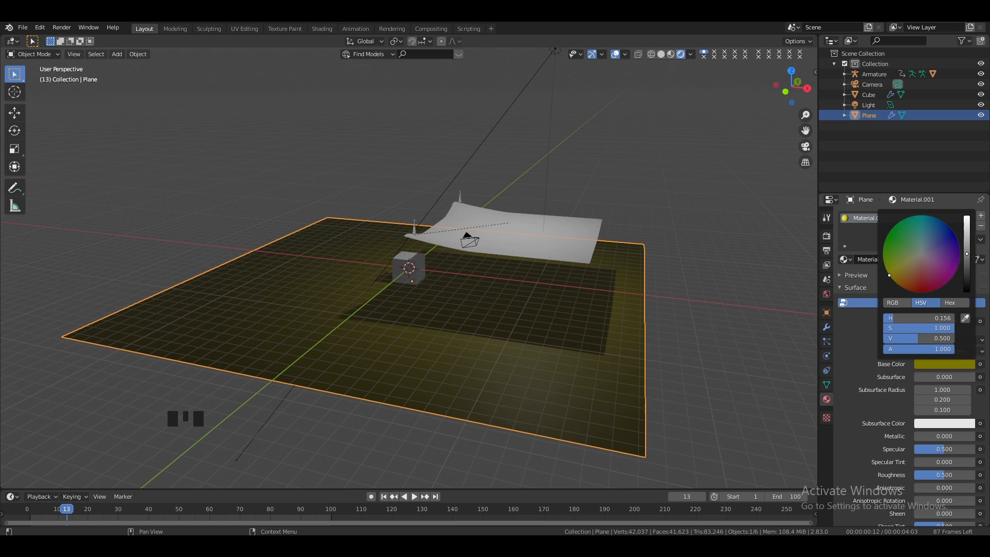
pyautogui.click(720, 303)
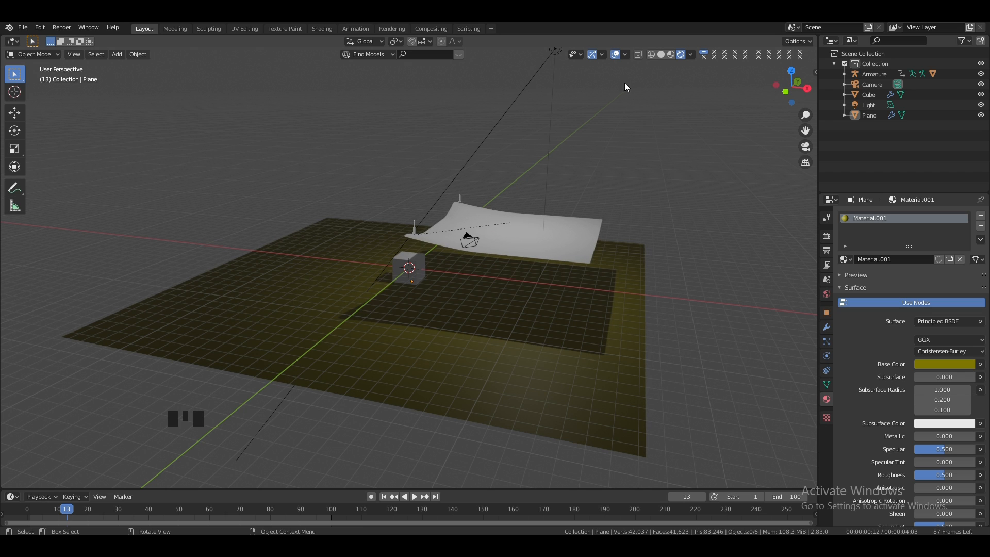
pyautogui.click(616, 55)
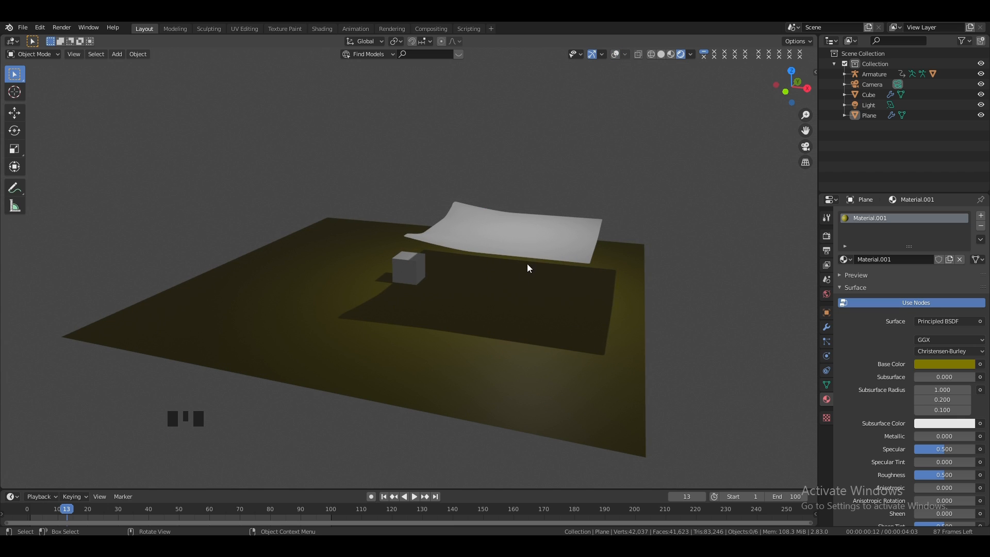
pyautogui.click(613, 53)
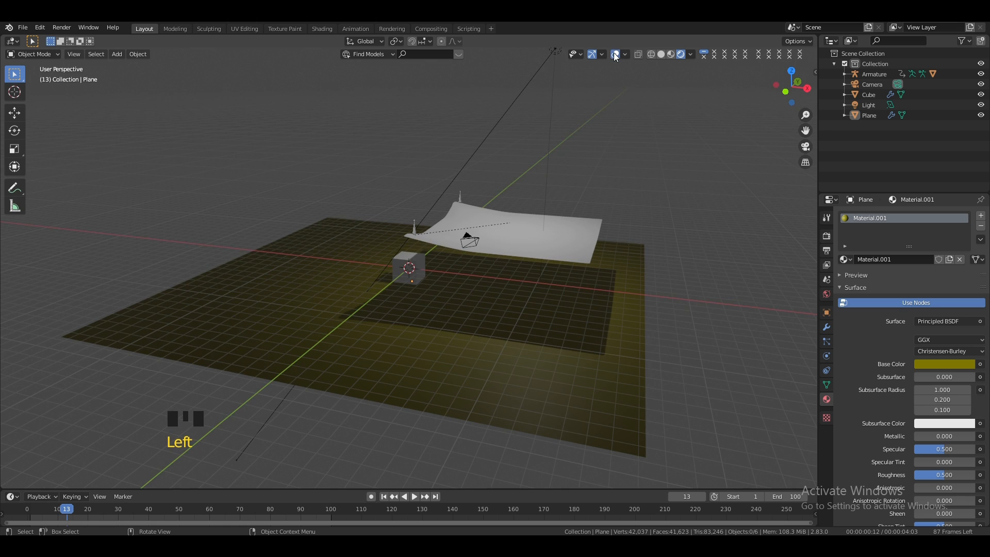
# Add a new material to the cloth plane and set its base color to bright red
pyautogui.click(561, 246)
pyautogui.click(885, 258)
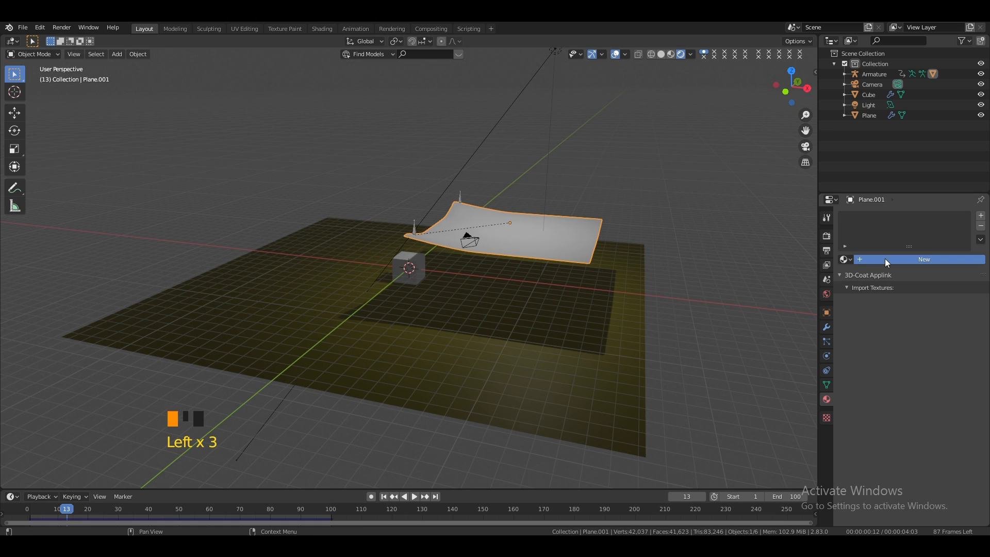
pyautogui.click(930, 365)
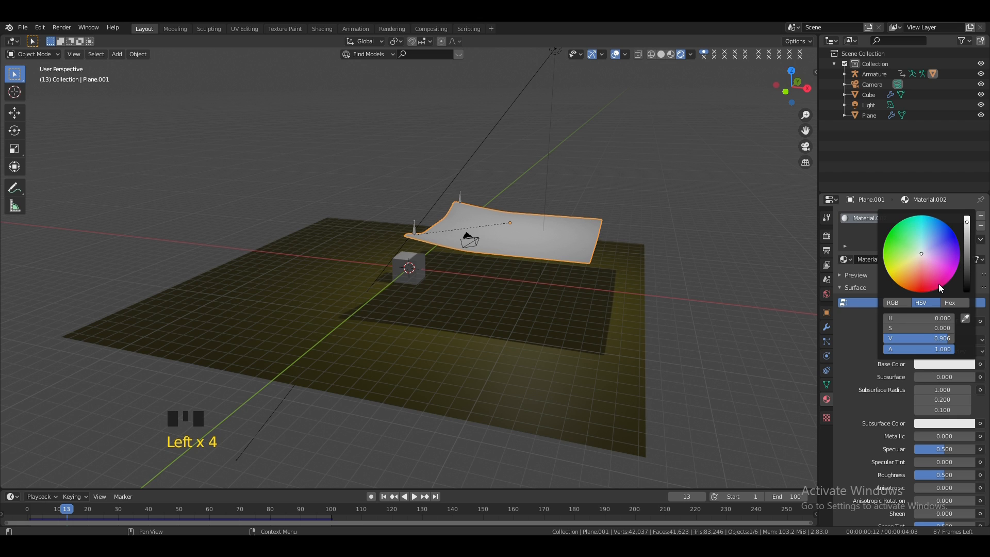
pyautogui.moveTo(919, 250); pyautogui.dragTo(922, 292)
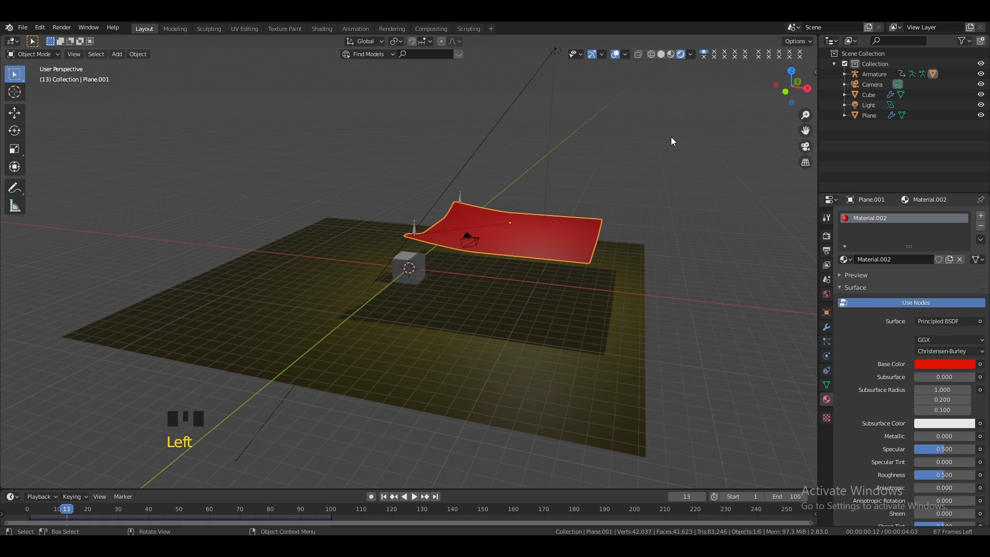
# Hide the viewport overlays and play the animation to examine the coloured cloth up close as it slides over the cube
pyautogui.click(417, 256)
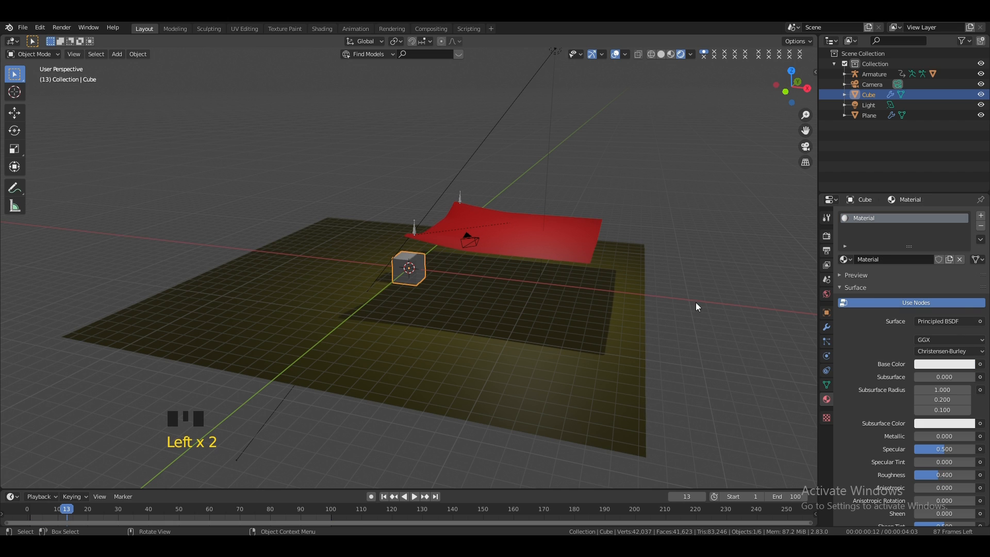
pyautogui.click(614, 55)
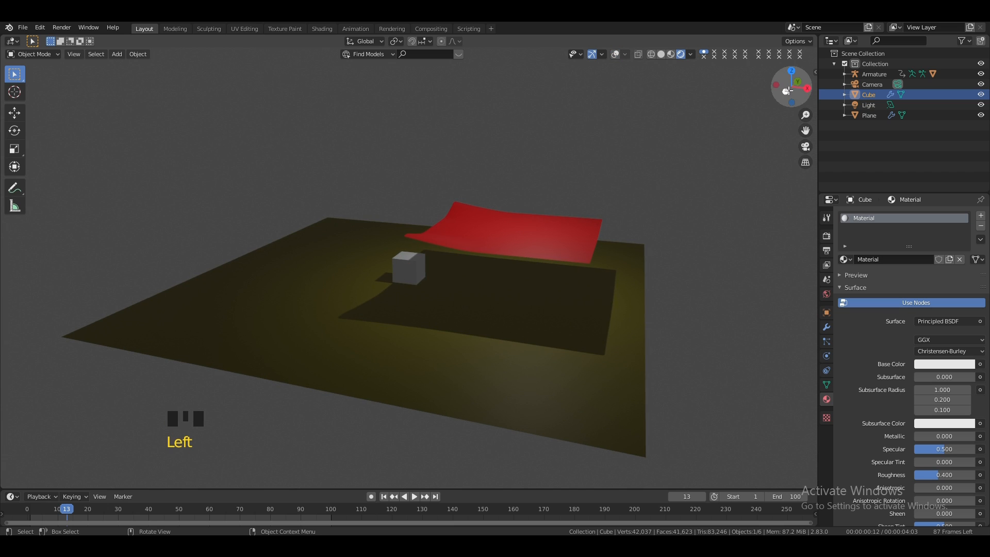
pyautogui.moveTo(793, 85); pyautogui.dragTo(778, 90)
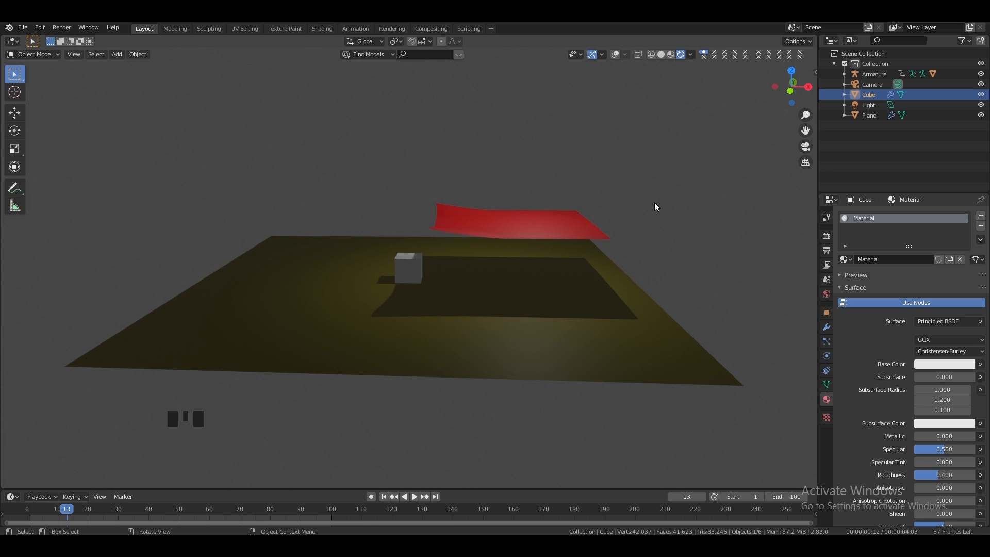
pyautogui.press('space')
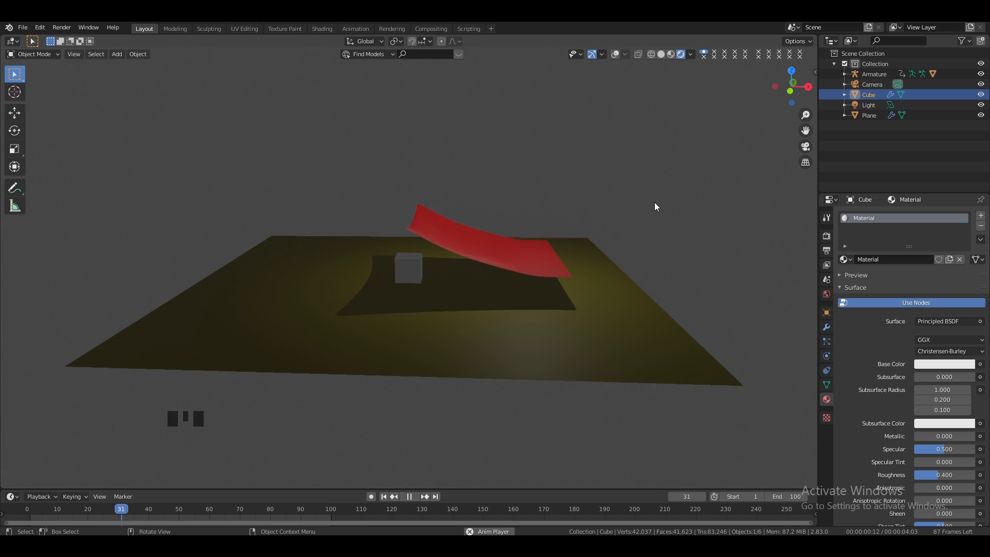
pyautogui.press('KP_Add')
pyautogui.press('KP_Add')
pyautogui.press('KP_Add')
pyautogui.press('KP_Add')
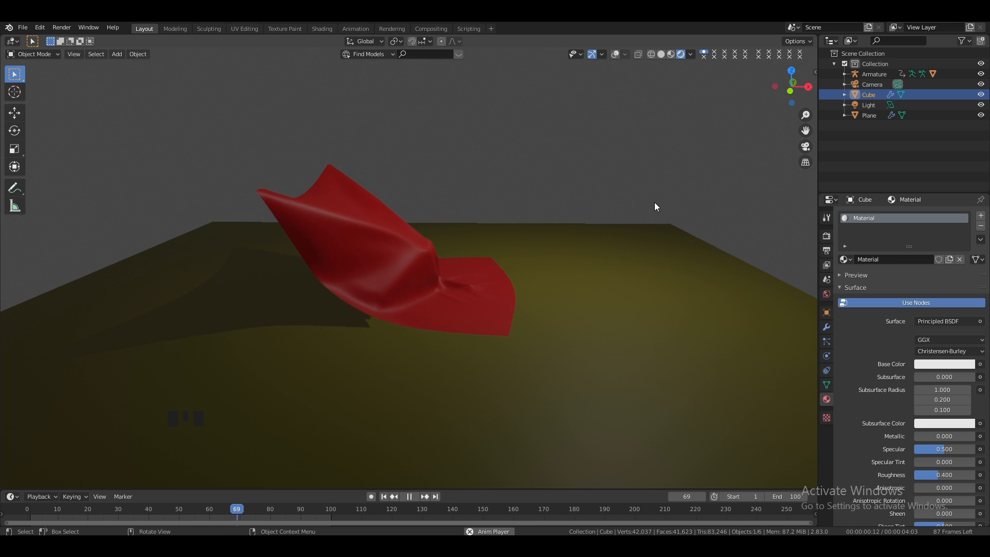
pyautogui.press('KP_Add')
pyautogui.press('KP_Add')
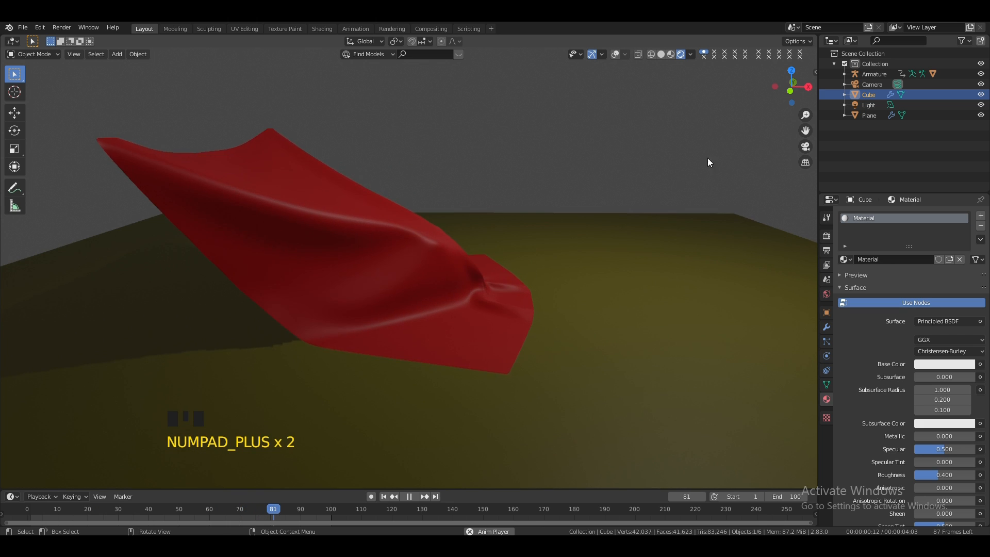
pyautogui.moveTo(792, 85); pyautogui.dragTo(780, 89)
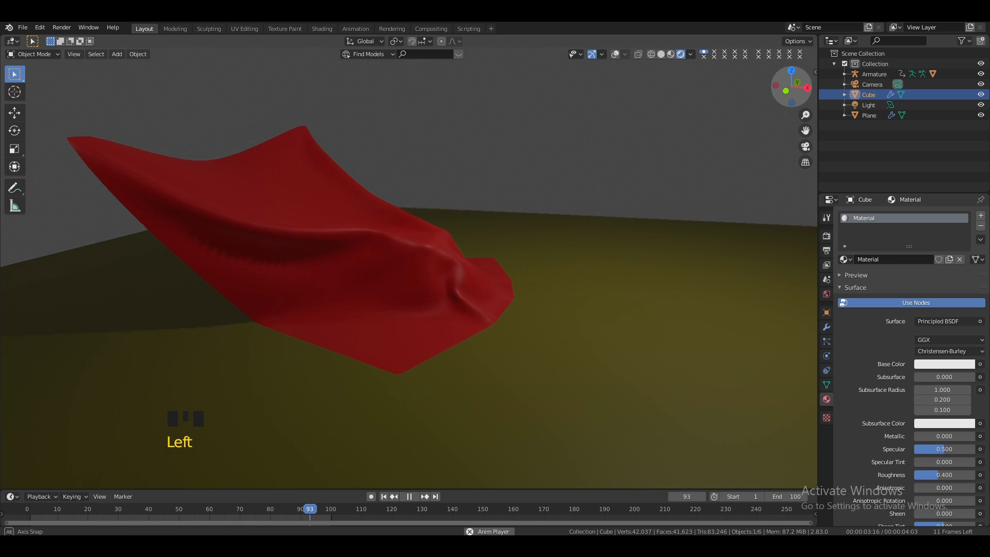